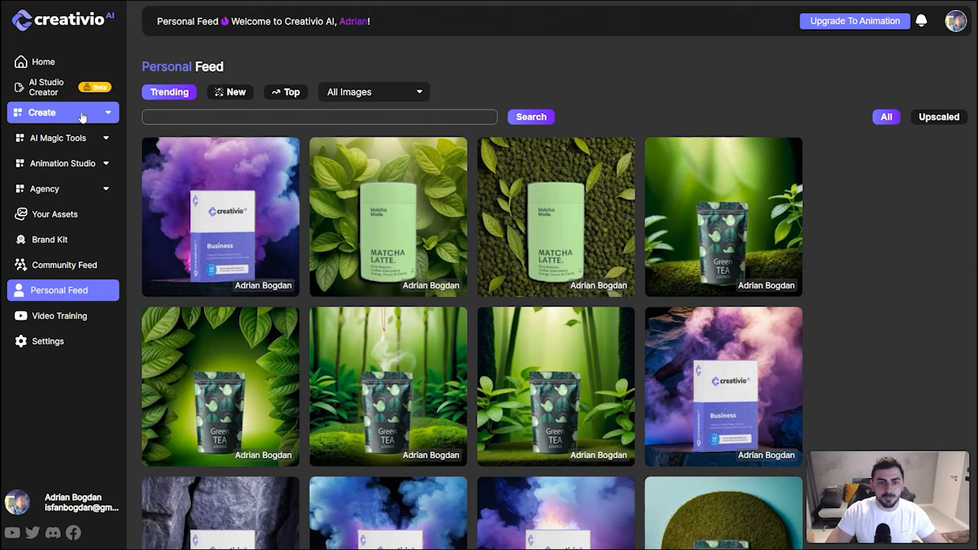
- Start a new Product Photoshoot and upload the image agency-before.png as its product
click(90, 113)
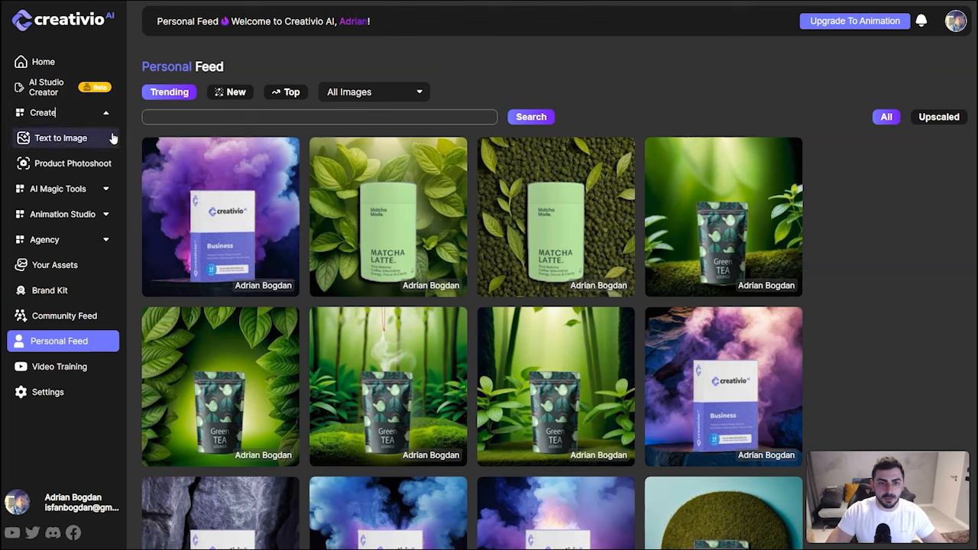
click(73, 170)
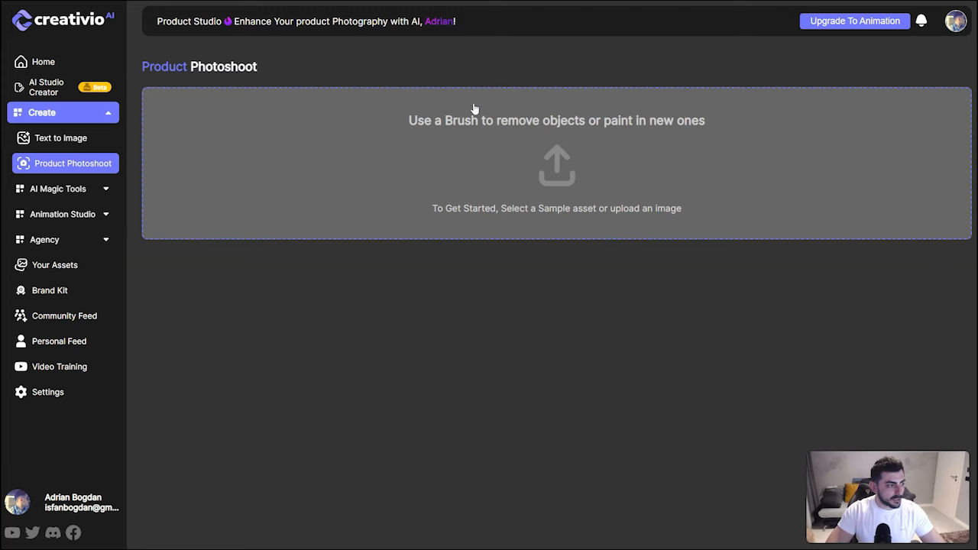
click(510, 161)
scroll(370, 229, down, 10)
click(358, 353)
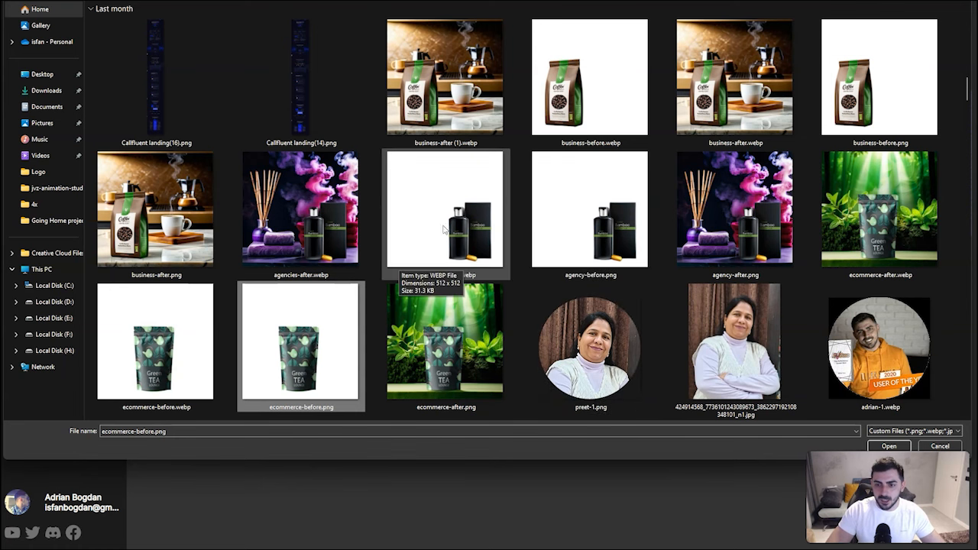
click(611, 206)
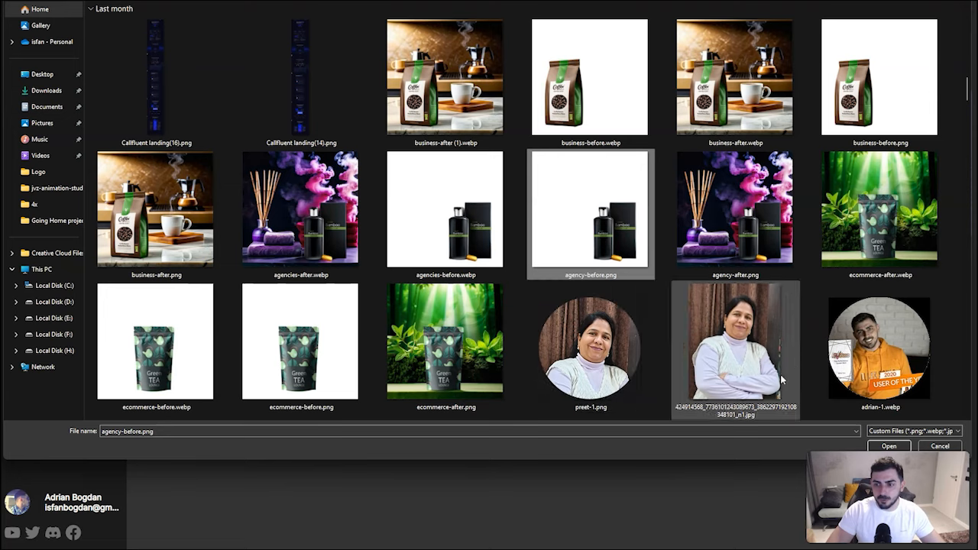
click(888, 446)
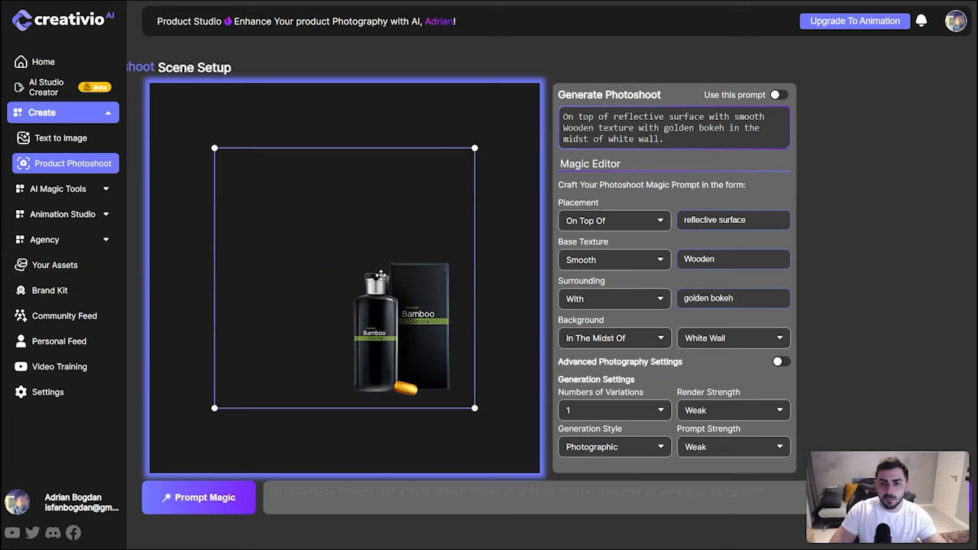
- Enlarge the Bamboo product image to nearly fill the scene canvas, adjust its position slightly, and deselect it
drag(216, 149, 170, 103)
drag(475, 409, 502, 449)
drag(428, 337, 432, 349)
click(523, 327)
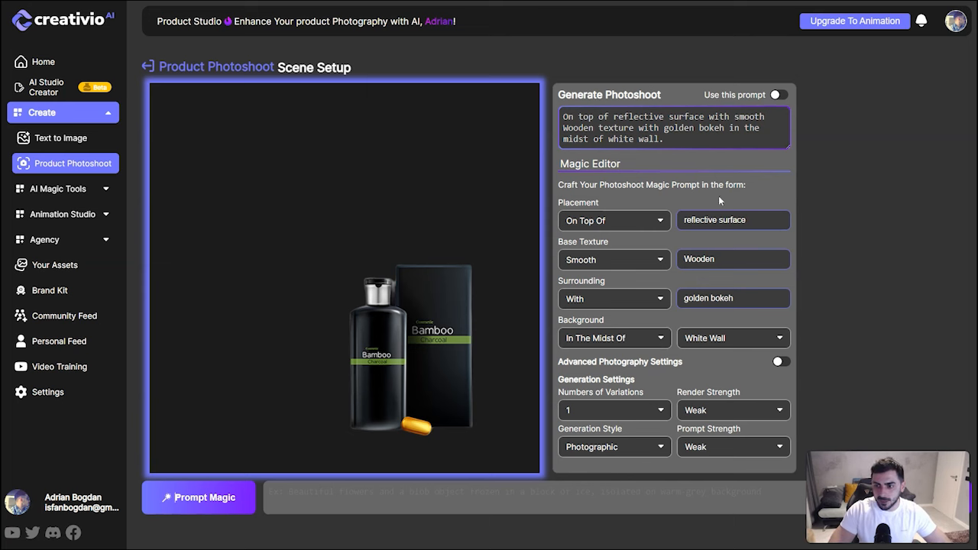
- Enable the use of the Magic Editor prompt and set its placement to In Front Of
click(777, 97)
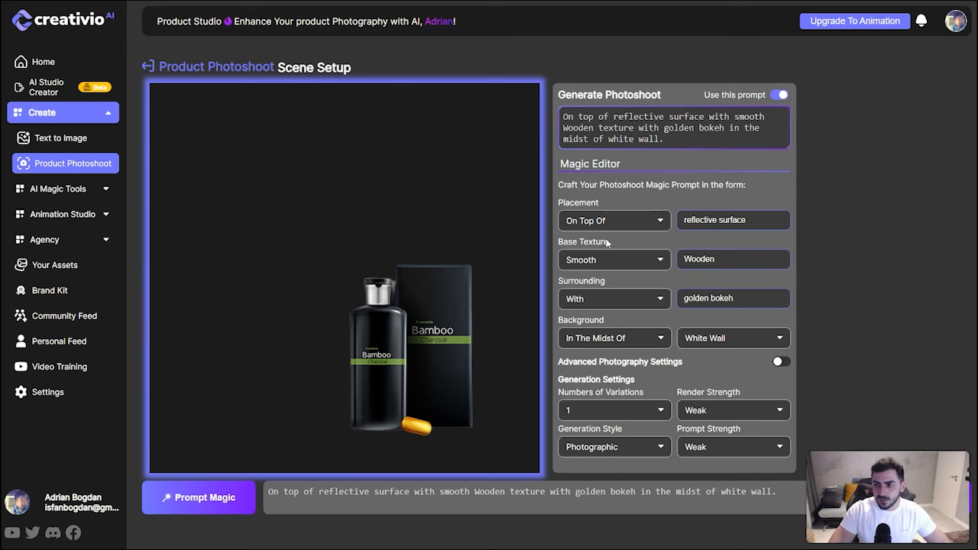
click(644, 221)
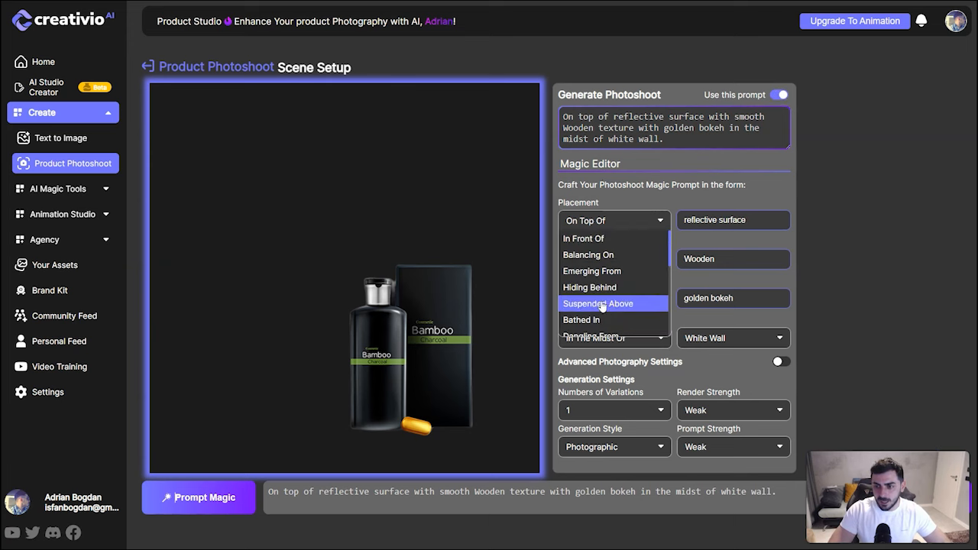
click(603, 239)
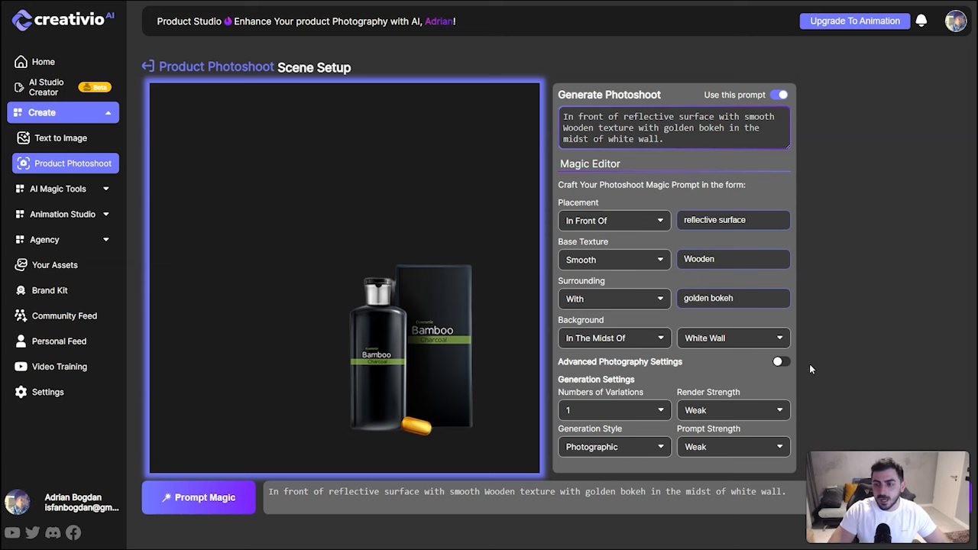
- Turn on Advanced Photography Settings and look through the available lighting options without choosing one
click(779, 362)
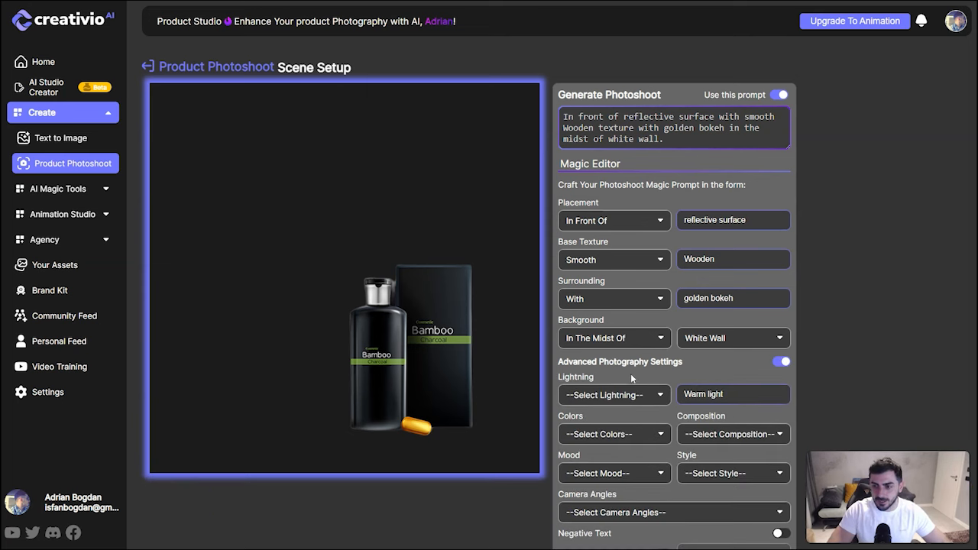
click(651, 400)
scroll(620, 444, down, 3)
scroll(620, 445, up, 3)
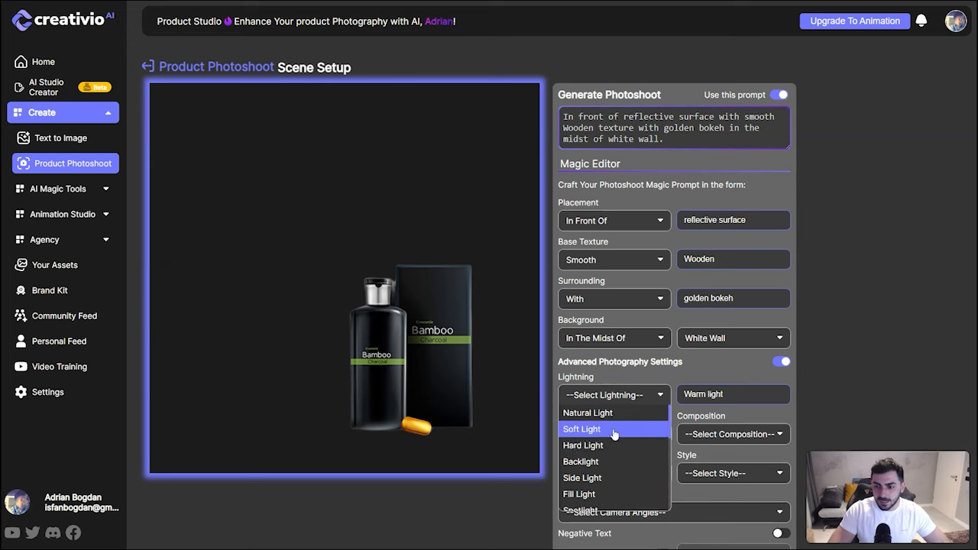
scroll(596, 479, down, 3)
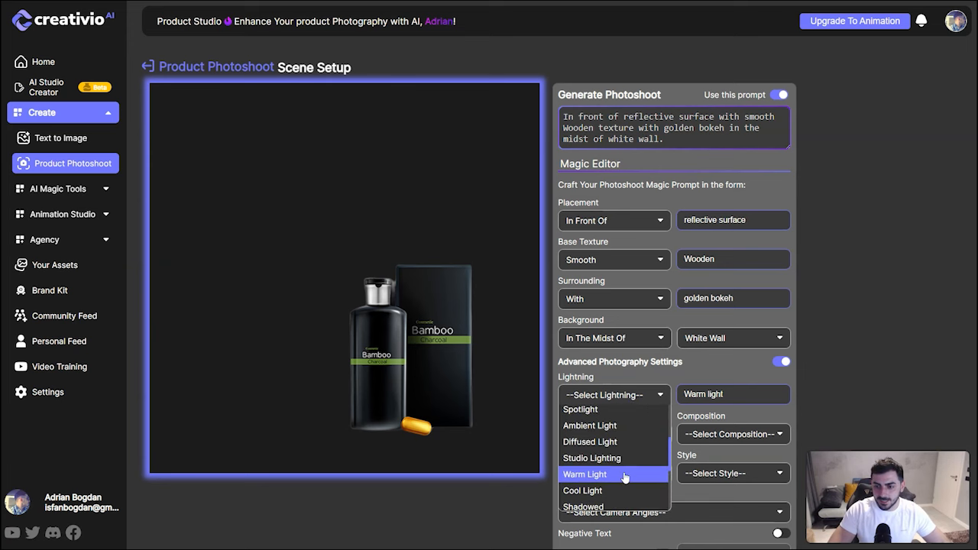
scroll(611, 486, down, 3)
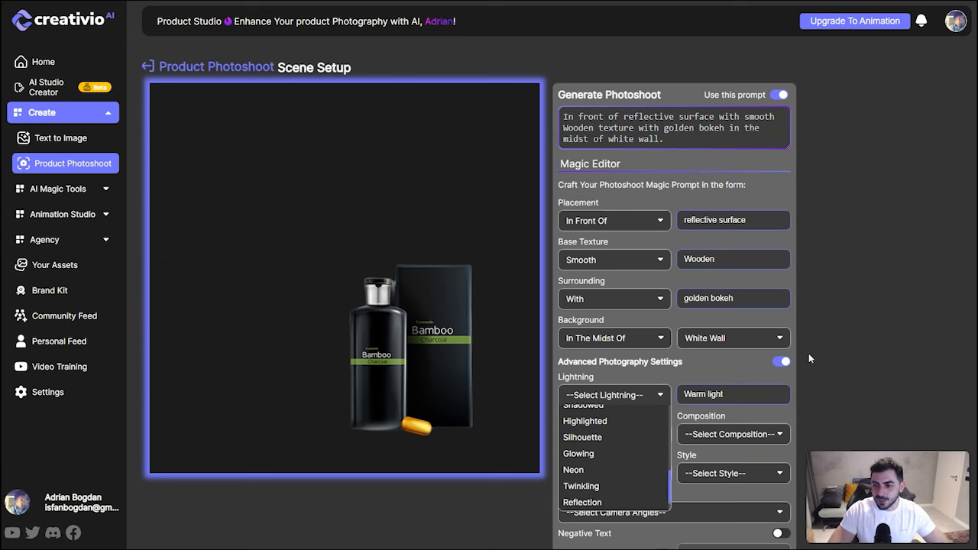
click(721, 374)
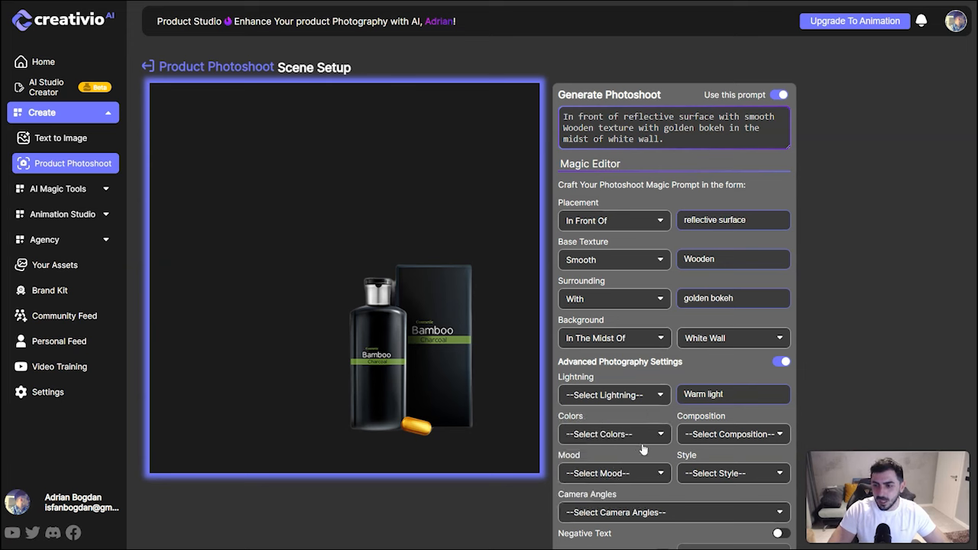
- Examine the available choices for colors, composition, mood and style in the advanced photography settings
click(621, 435)
click(725, 424)
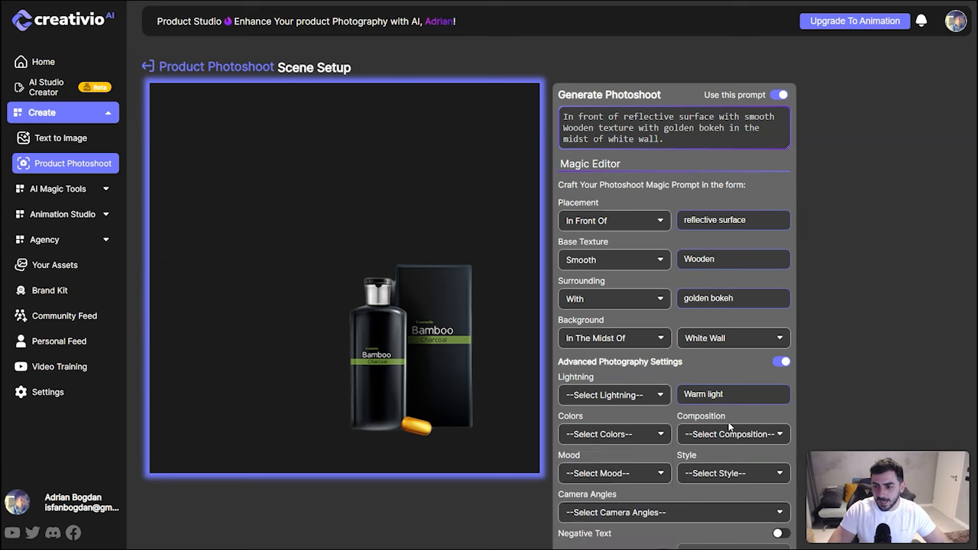
click(733, 434)
scroll(732, 483, down, 1)
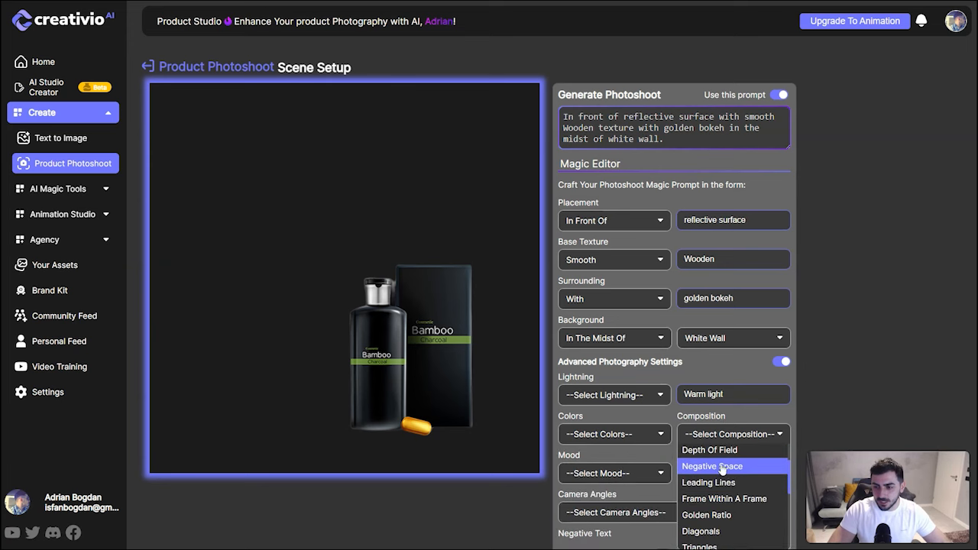
scroll(734, 515, down, 1)
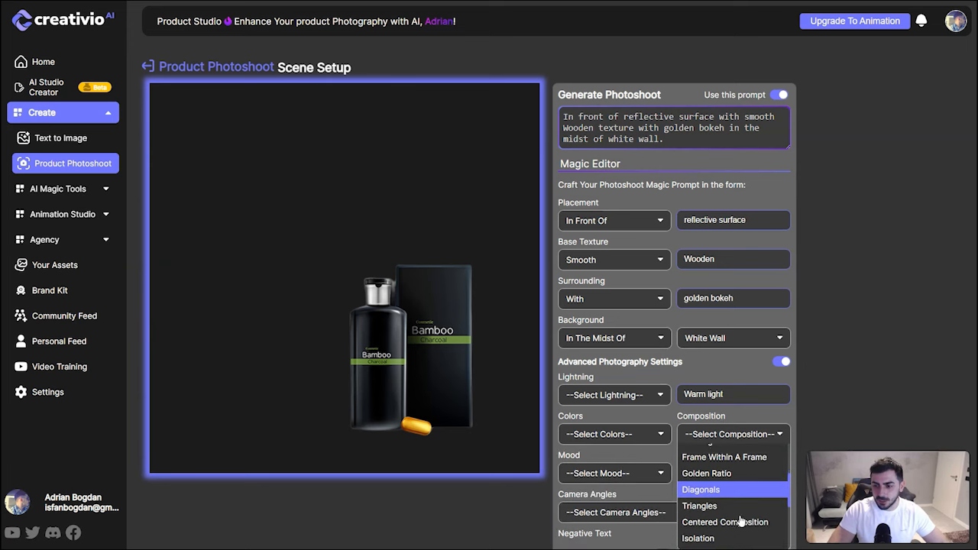
click(735, 430)
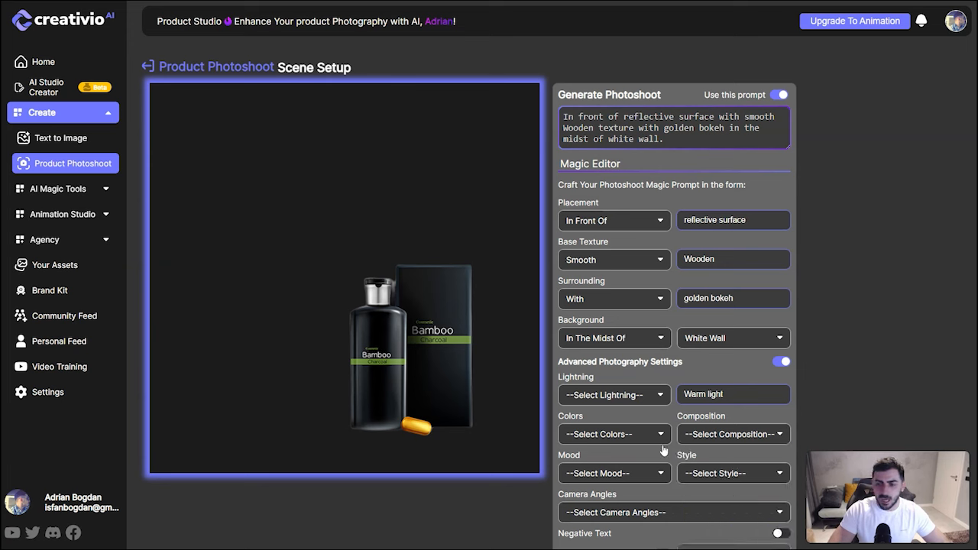
click(634, 473)
click(725, 474)
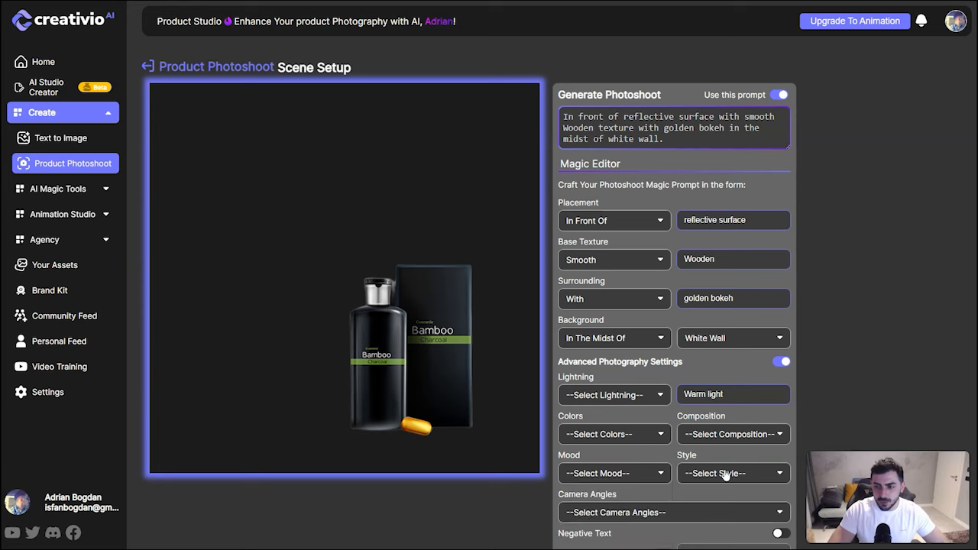
click(725, 473)
scroll(655, 476, down, 2)
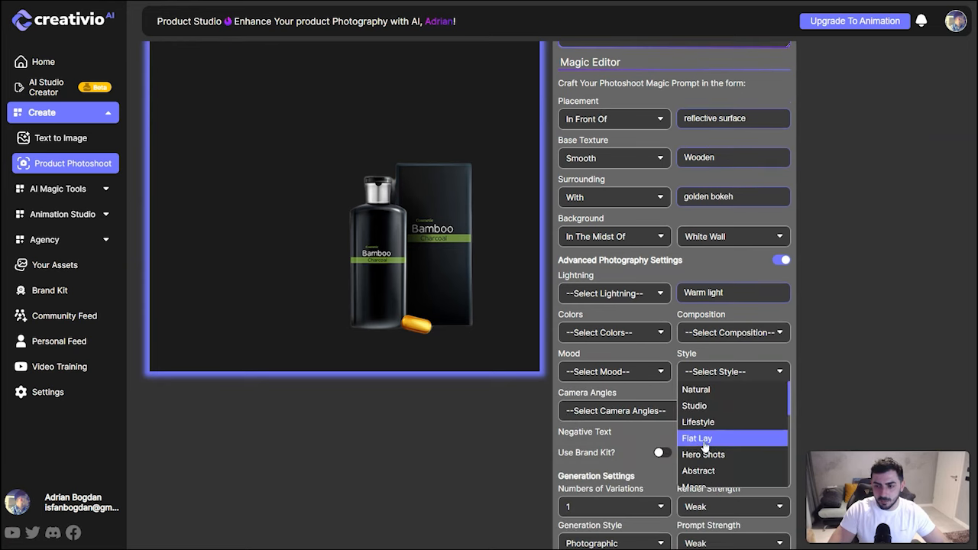
- Examine the available camera angles in the advanced photography settings, leaving the angle unselected
click(642, 393)
click(650, 412)
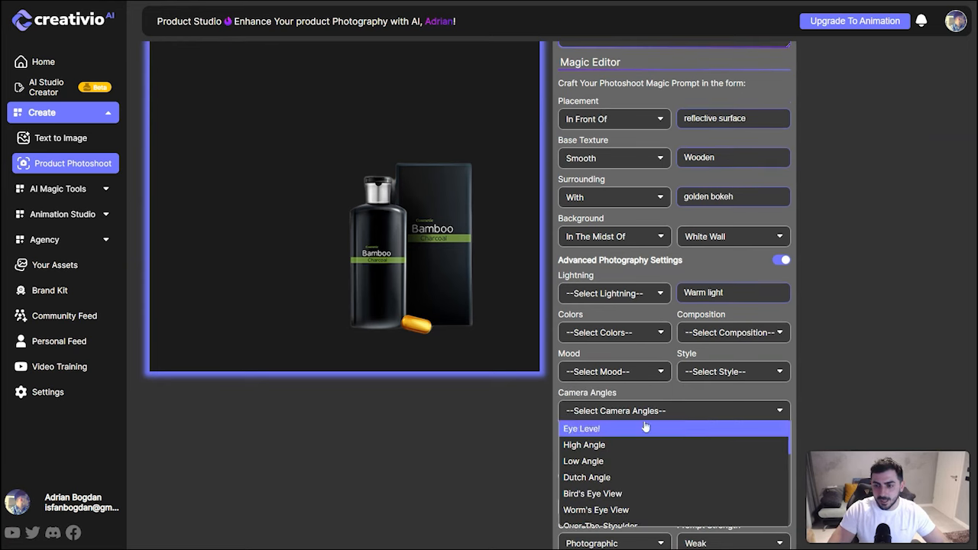
scroll(674, 464, down, 2)
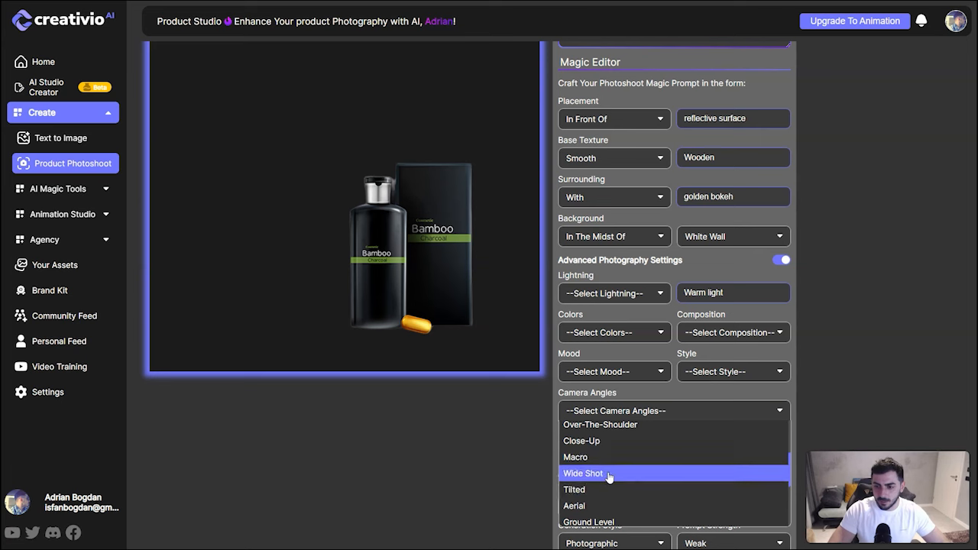
scroll(638, 487, up, 3)
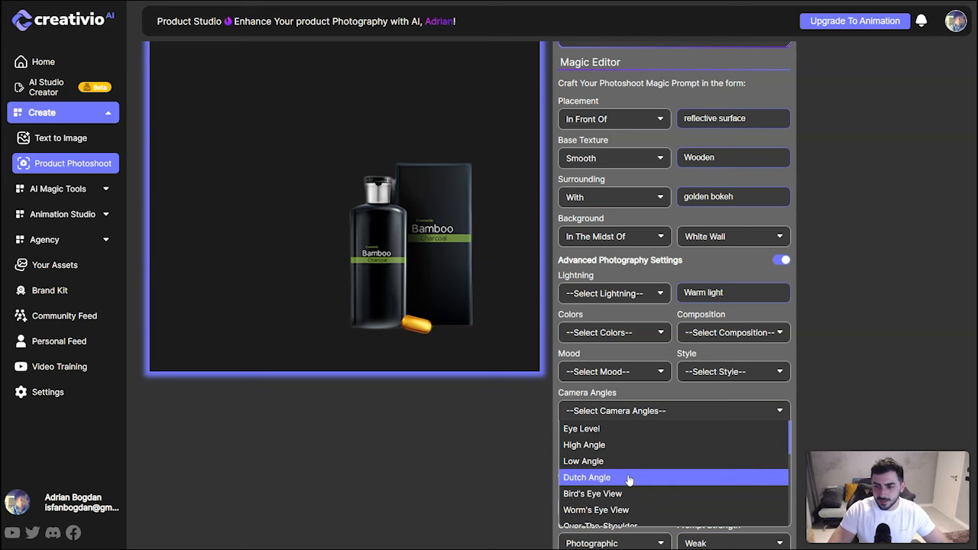
scroll(630, 482, up, 1)
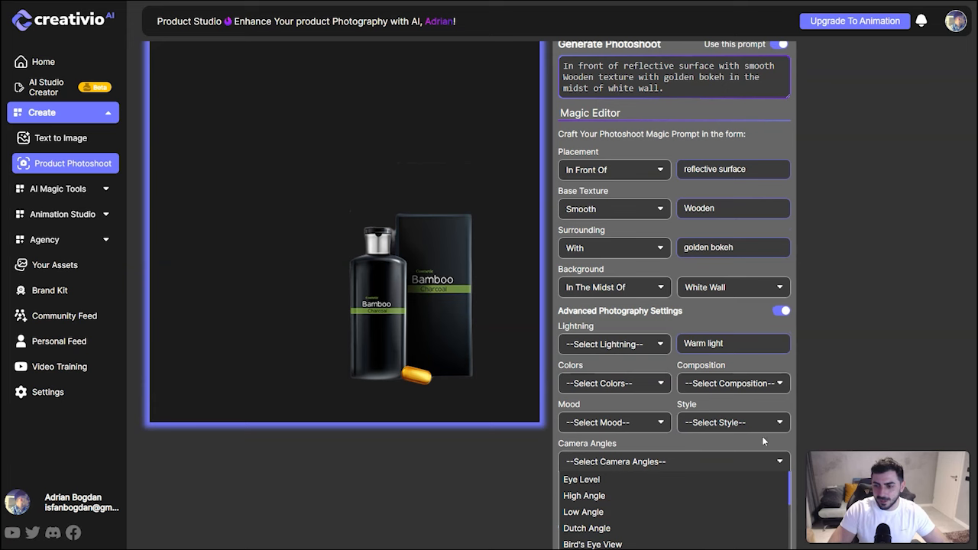
click(709, 460)
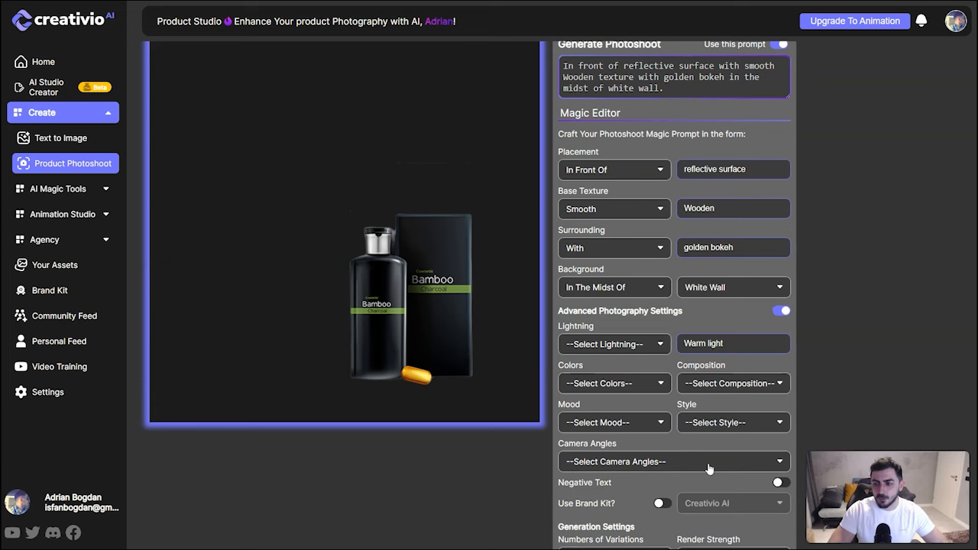
- Replace the whole photoshoot prompt with "a skincare product standing on a charcoal countertop surrounded by smoke and misth,"
scroll(658, 384, down, 2)
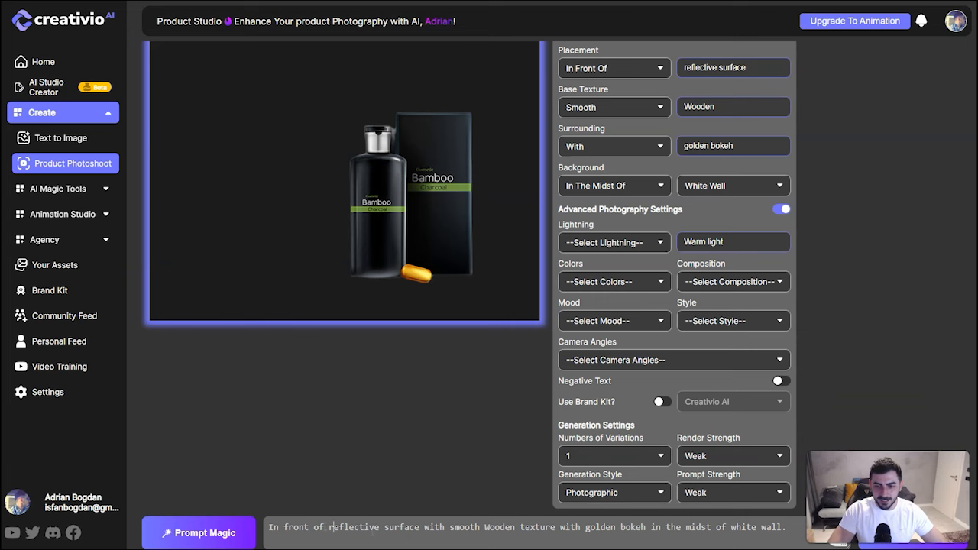
drag(268, 527, 791, 537)
scroll(818, 225, up, 3)
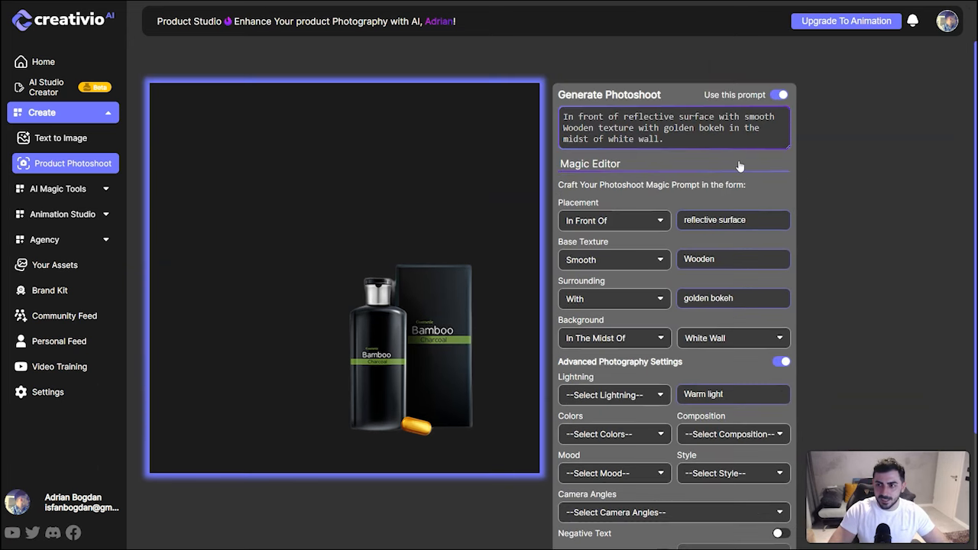
scroll(447, 436, down, 3)
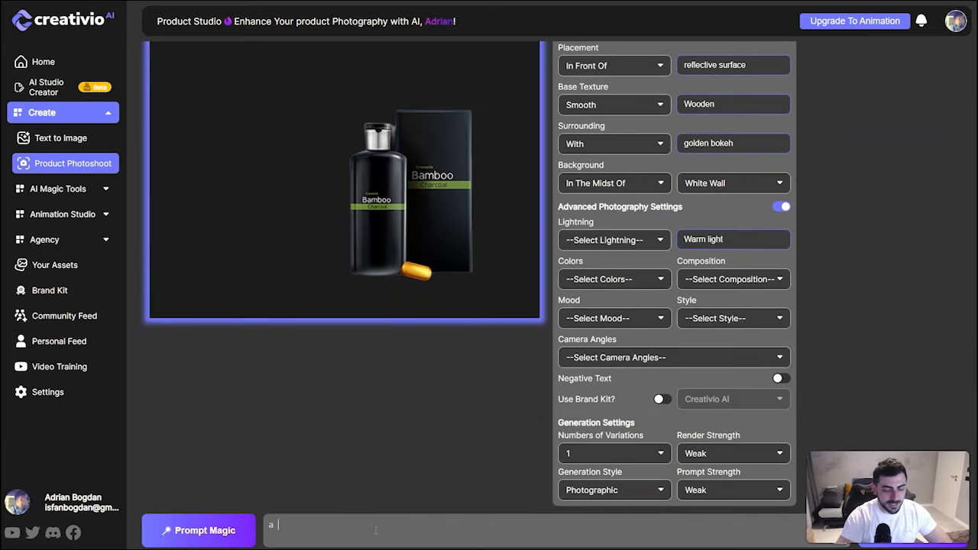
text(a skincare poroduct stand)
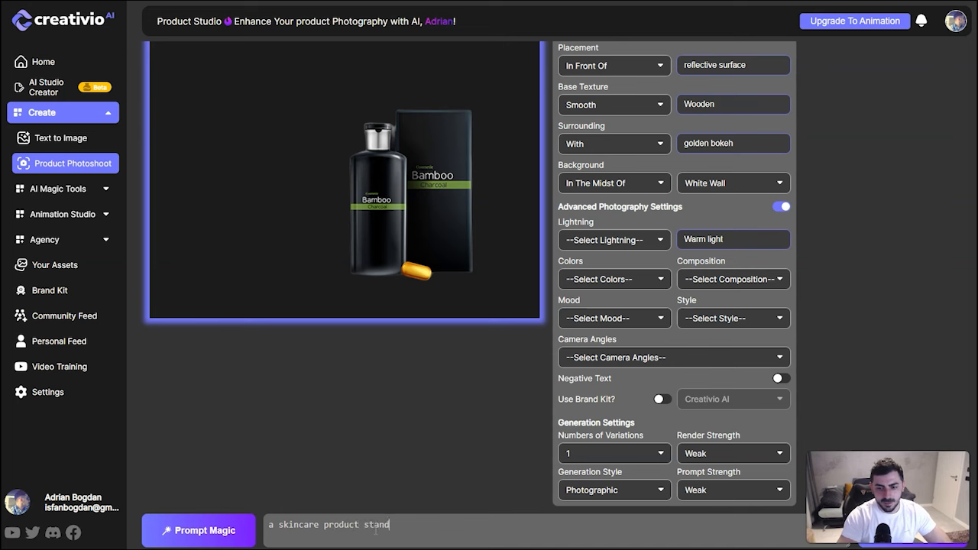
text(countertop sur)
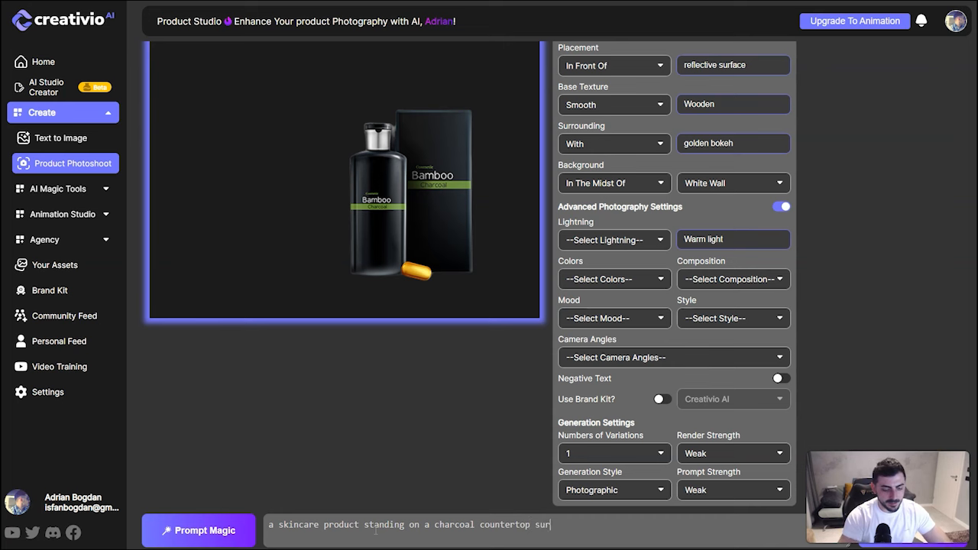
text(smo)
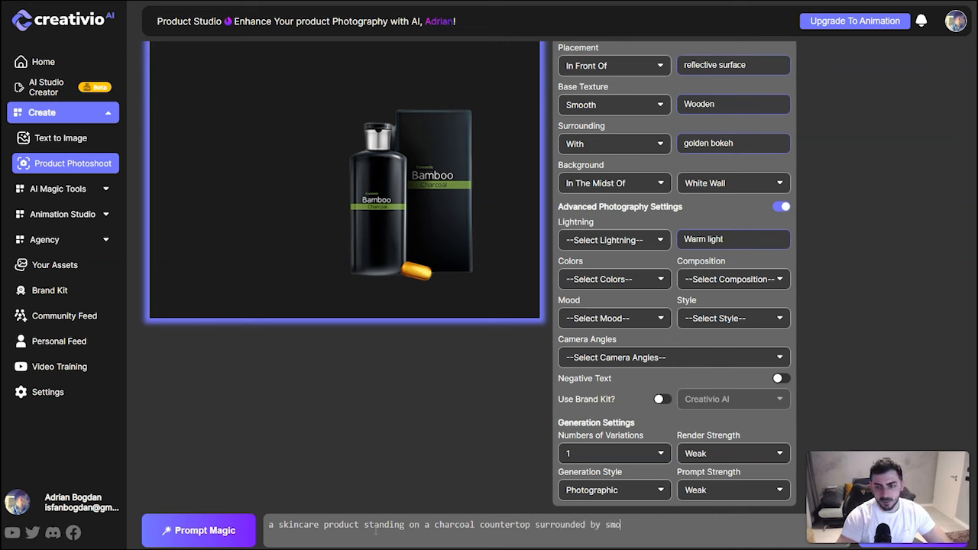
text(ke and misth,)
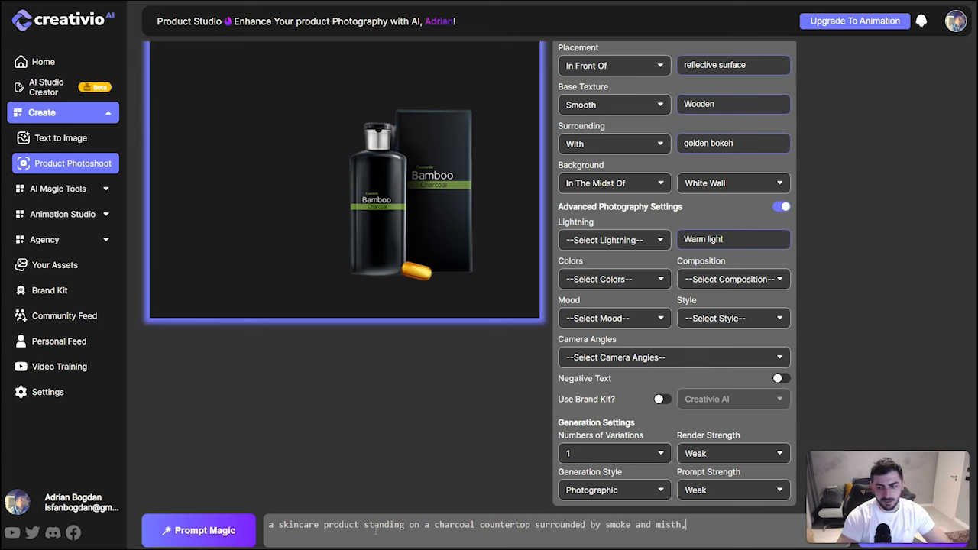
- Extend the prompt with "next to towels and bamboo sticks, SPA environment,"
text( next to )
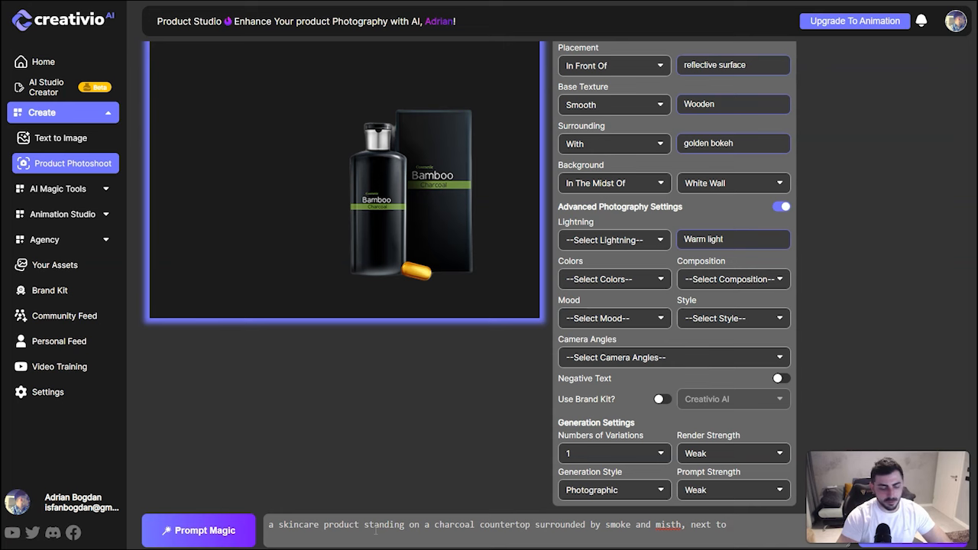
text(towels)
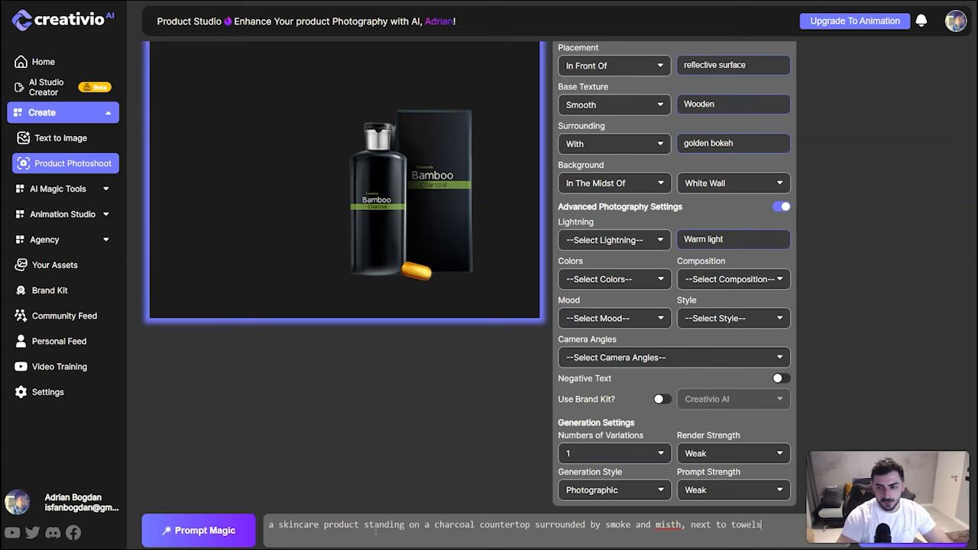
text( and )
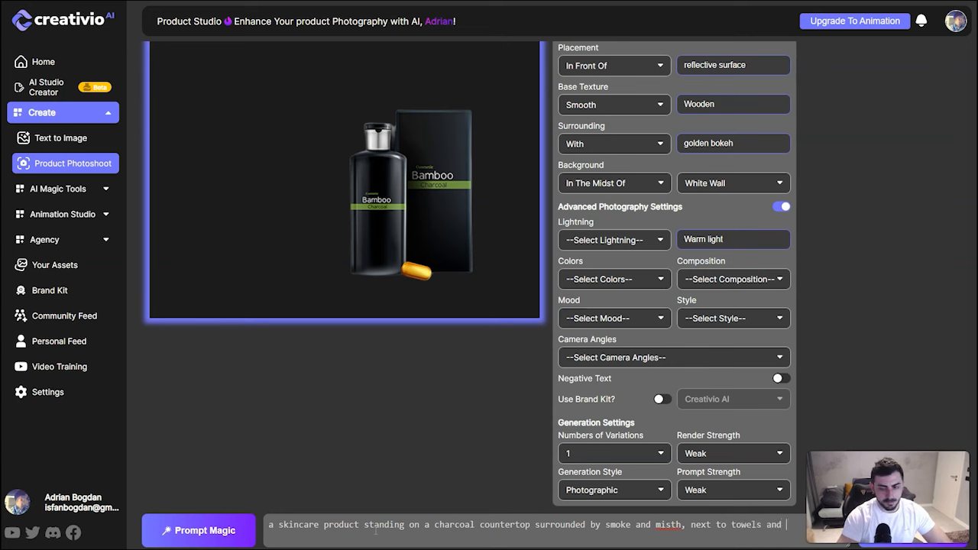
text(bambstick)
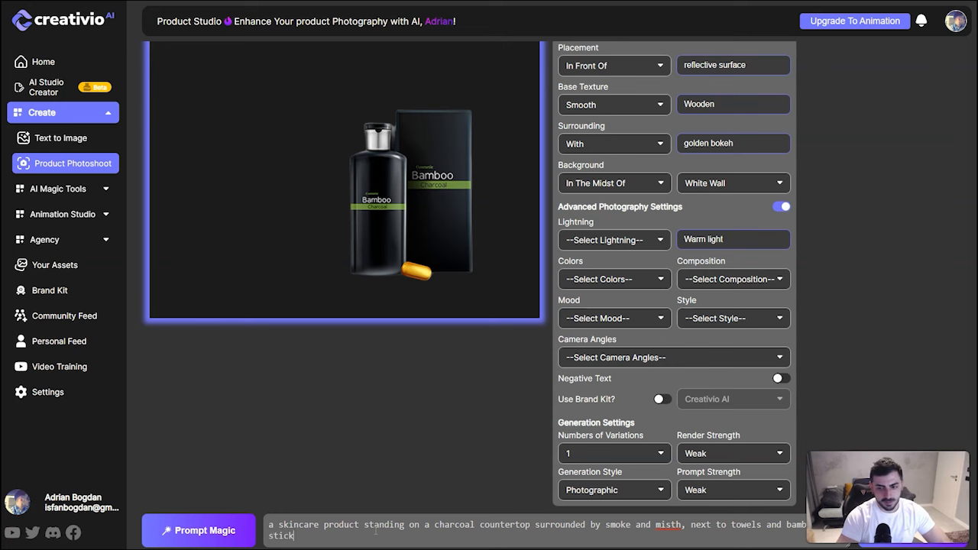
text(s, SPA )
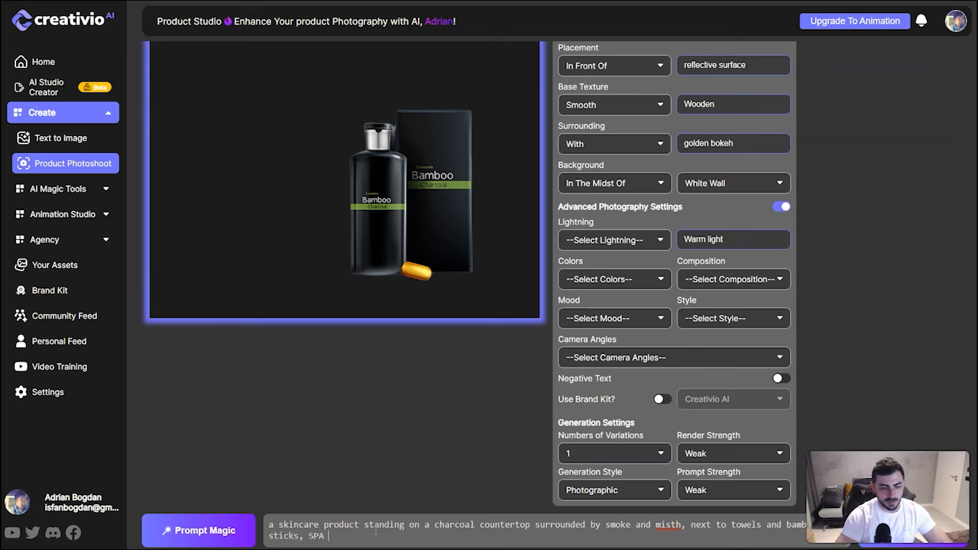
text(envior)
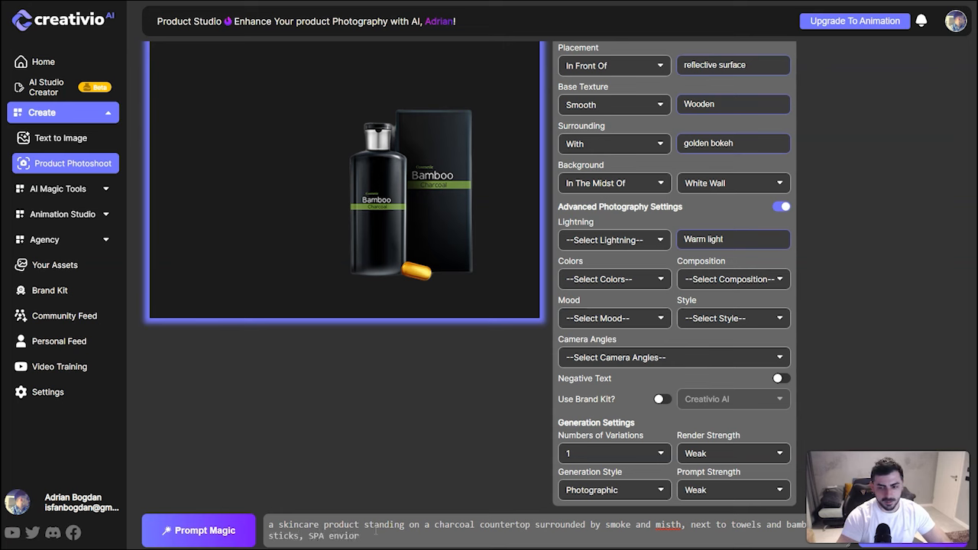
key(BackSpace)
key(BackSpace)
text(ron)
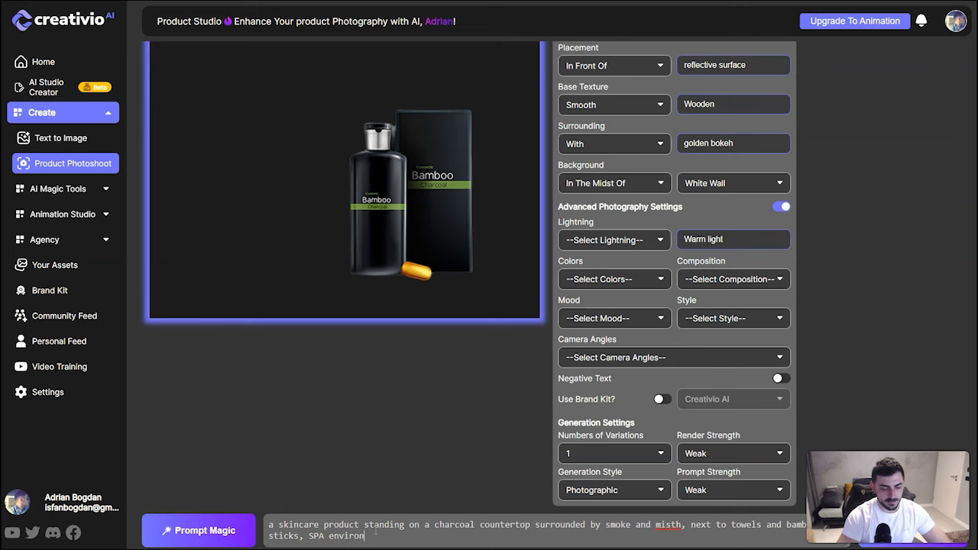
text(ment, cien)
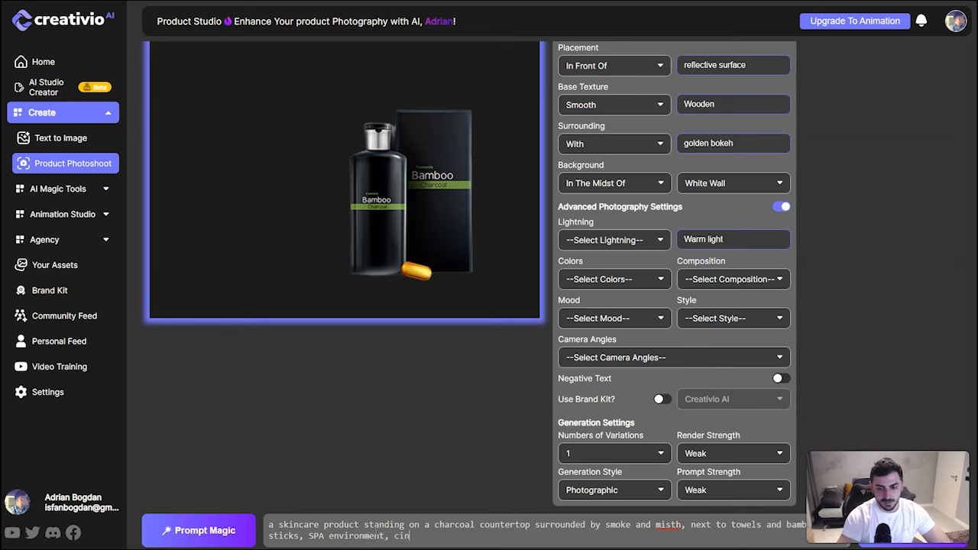
- Finish the prompt with "cinematic lights, epic commercial photography, product photgrapy"
text(matic )
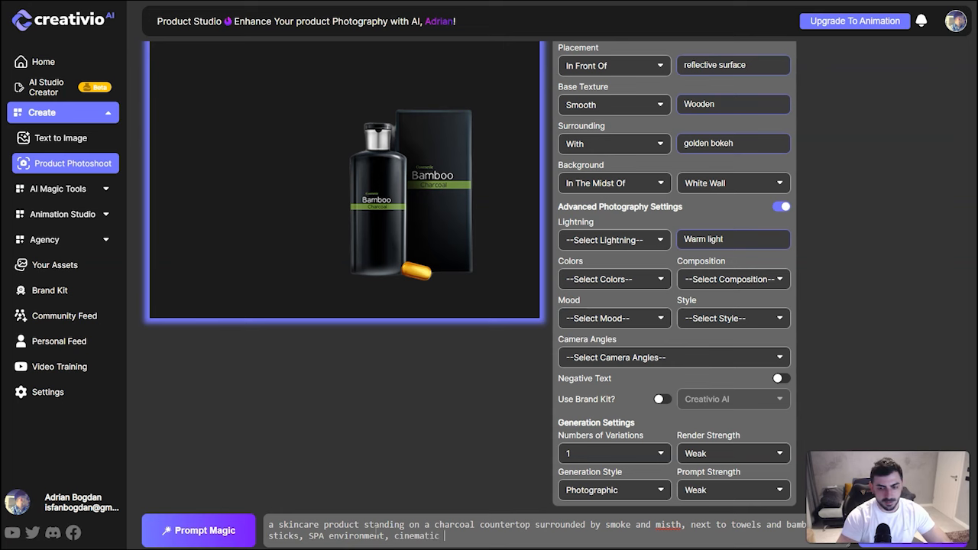
text(lightnin)
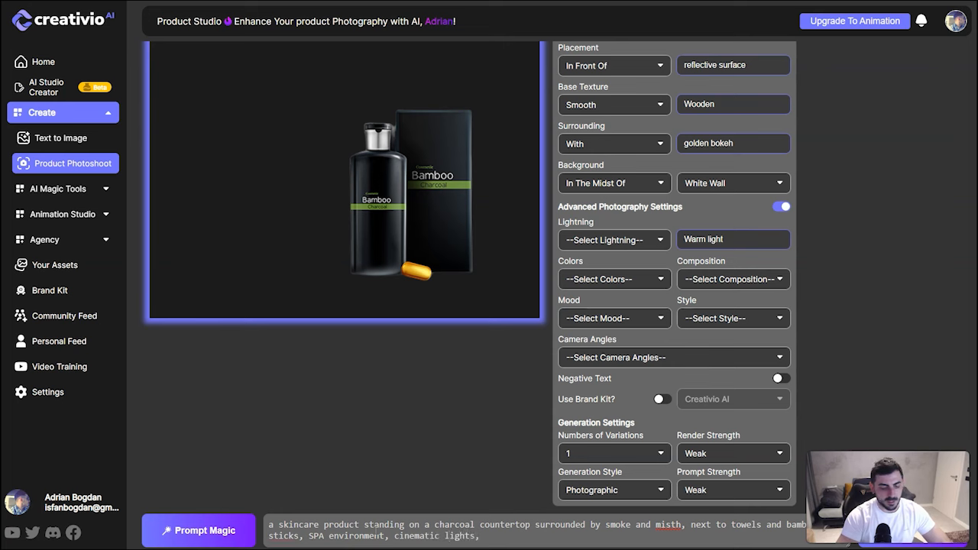
text(epic commercial photography)
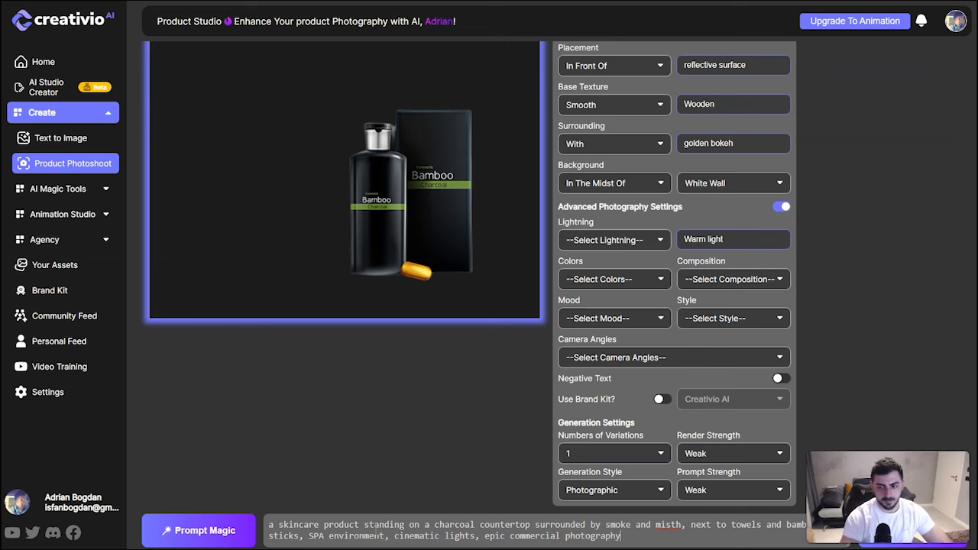
text(, product photgrapy)
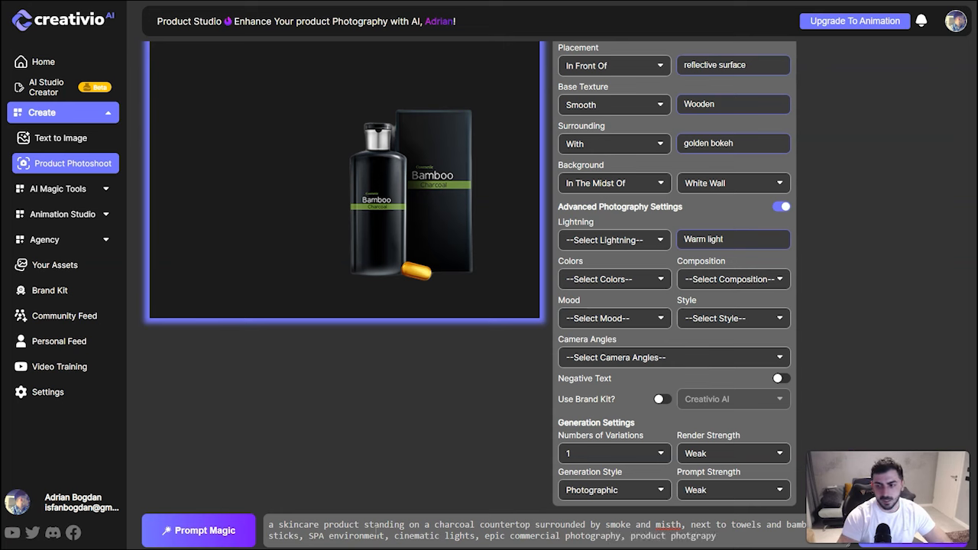
- Have Prompt Magic rewrite the entire prompt and read through the expanded description
key(ctrl+a)
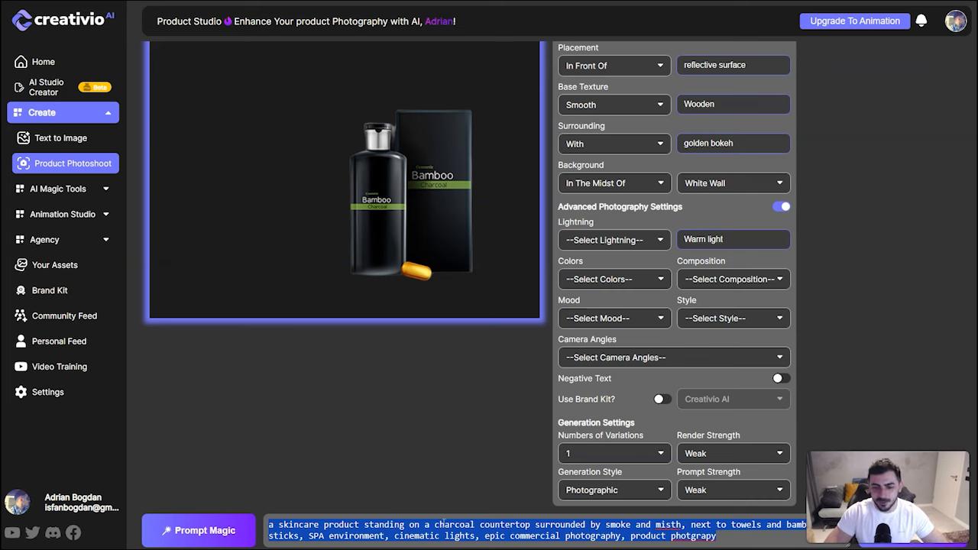
click(419, 525)
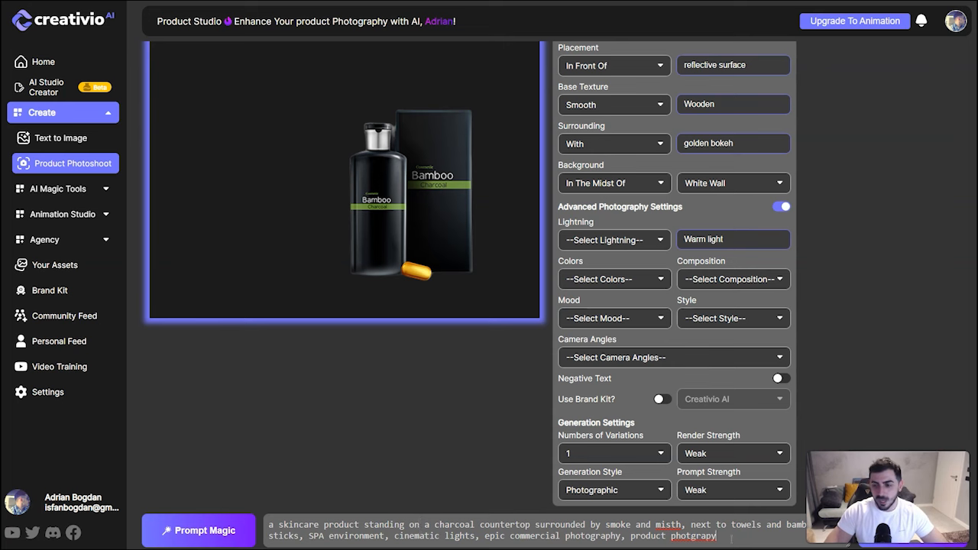
key(ctrl+a)
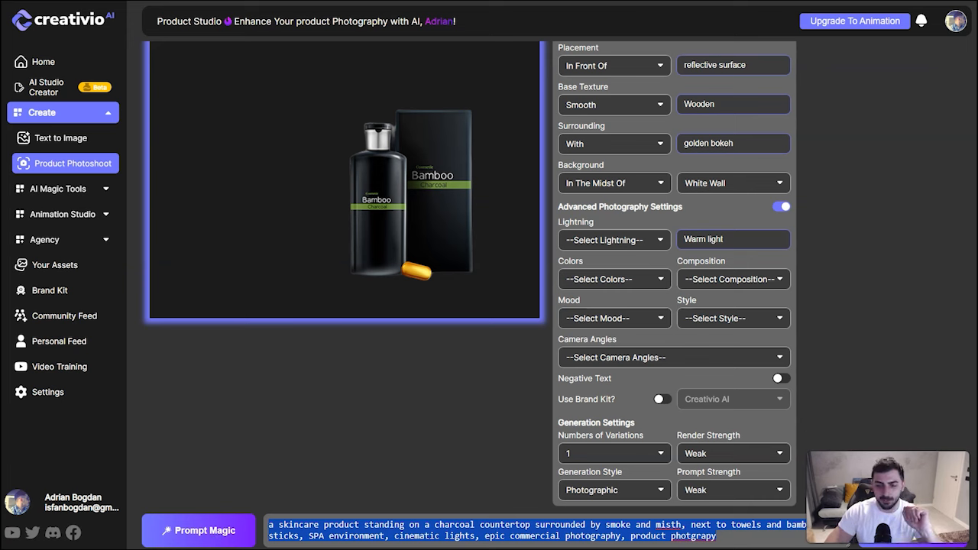
click(204, 531)
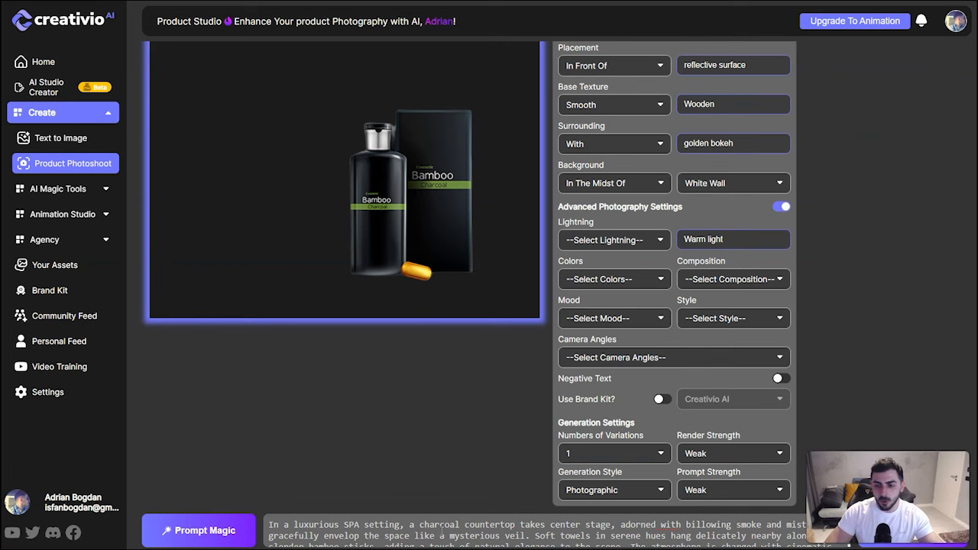
scroll(847, 545, down, 3)
scroll(848, 545, up, 3)
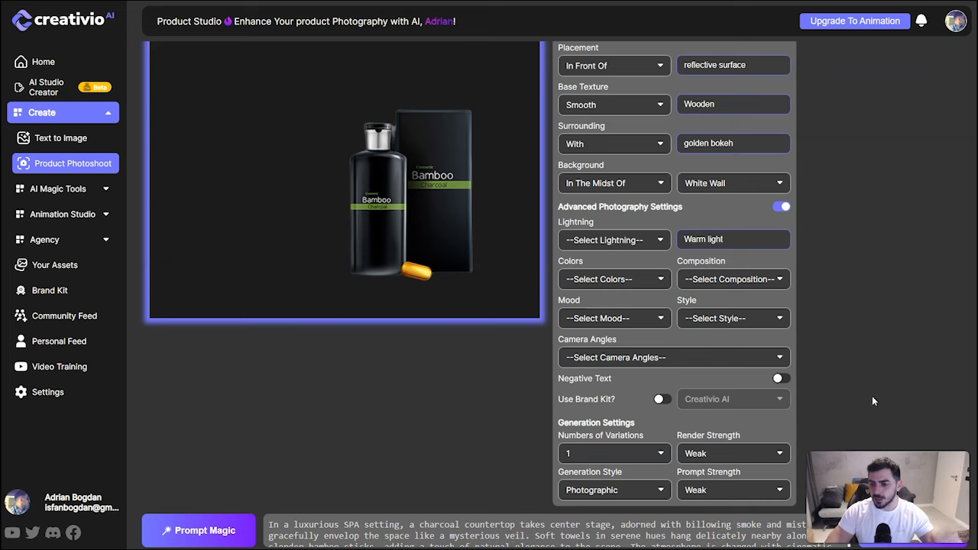
- Choose the render strength and the prompt strength in the generation settings
click(766, 461)
click(695, 471)
click(710, 492)
click(703, 507)
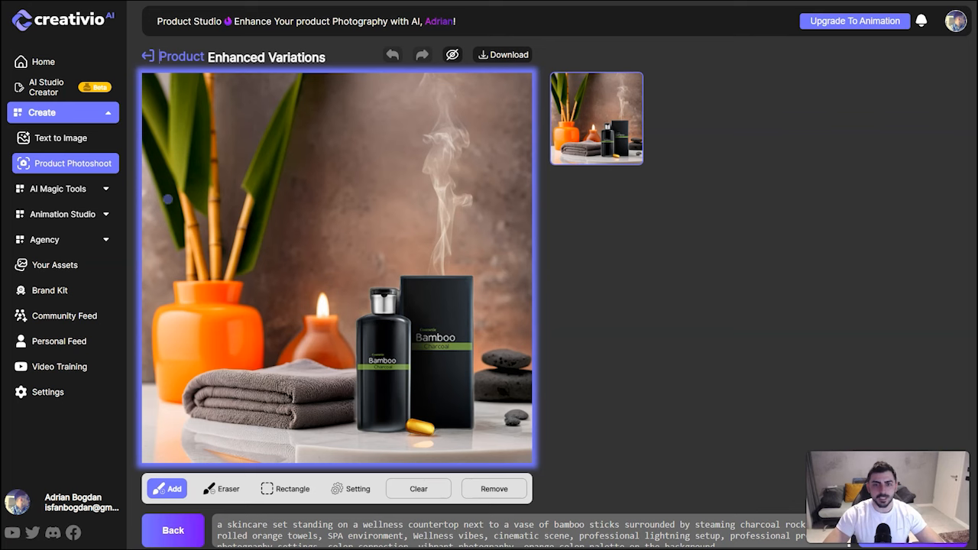
- Generate the second and third variations of the photoshoot from the same prompt and display each one enlarged
click(873, 546)
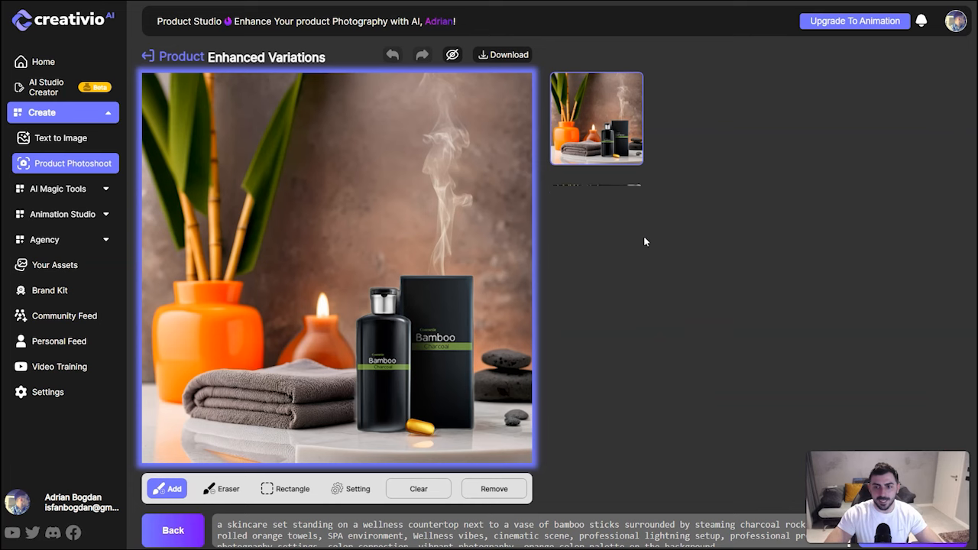
click(622, 233)
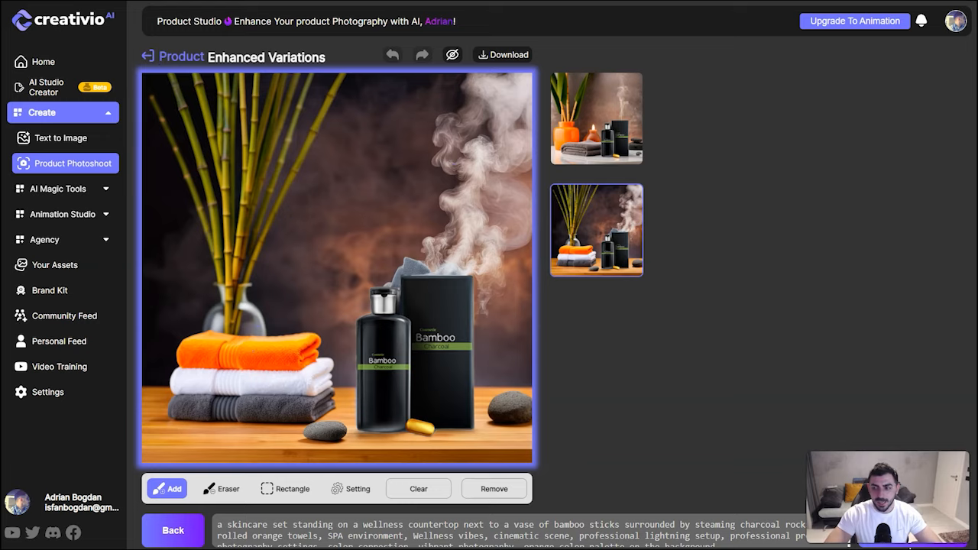
click(909, 538)
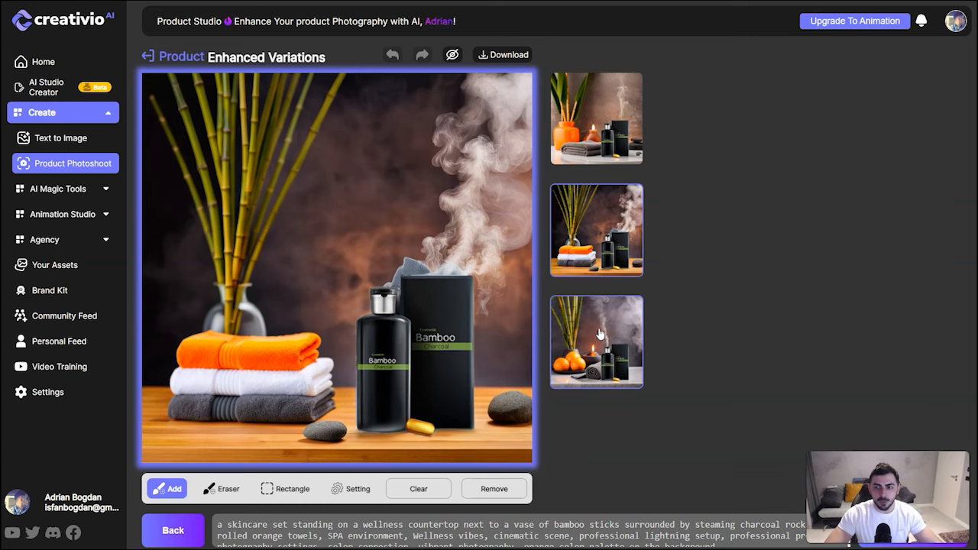
click(600, 334)
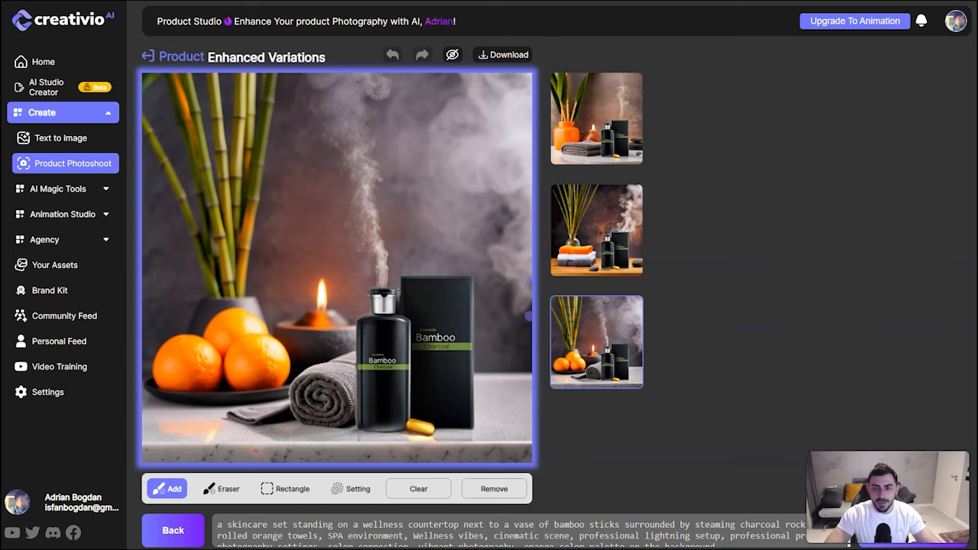
- Generate the fourth and fifth variations of the product scene and display each one enlarged
click(876, 544)
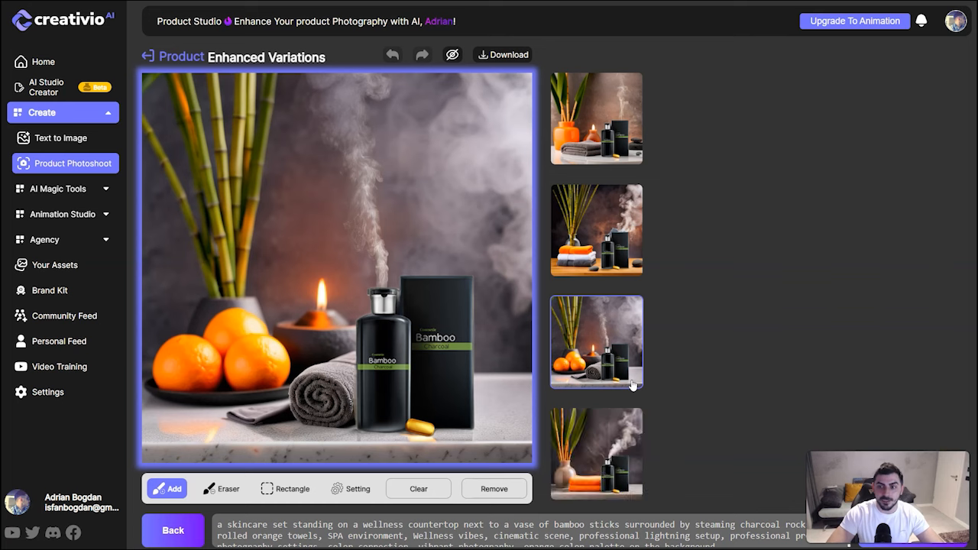
click(616, 440)
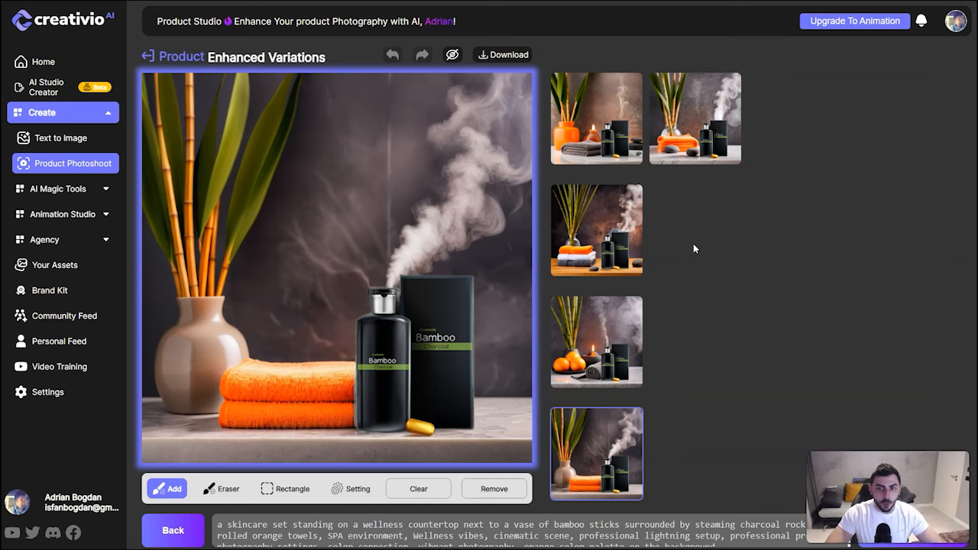
click(690, 129)
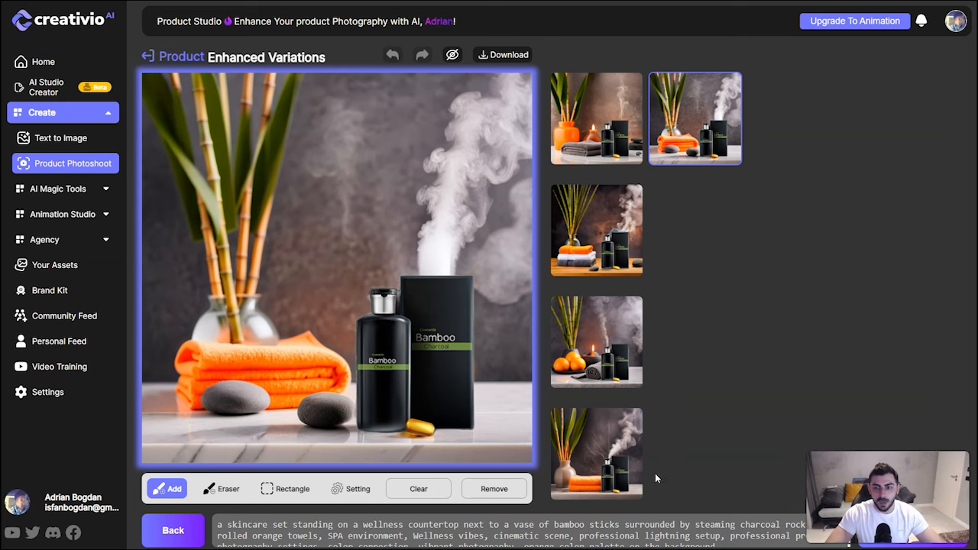
- Generate a sixth variation of the product scene and display it enlarged
click(888, 545)
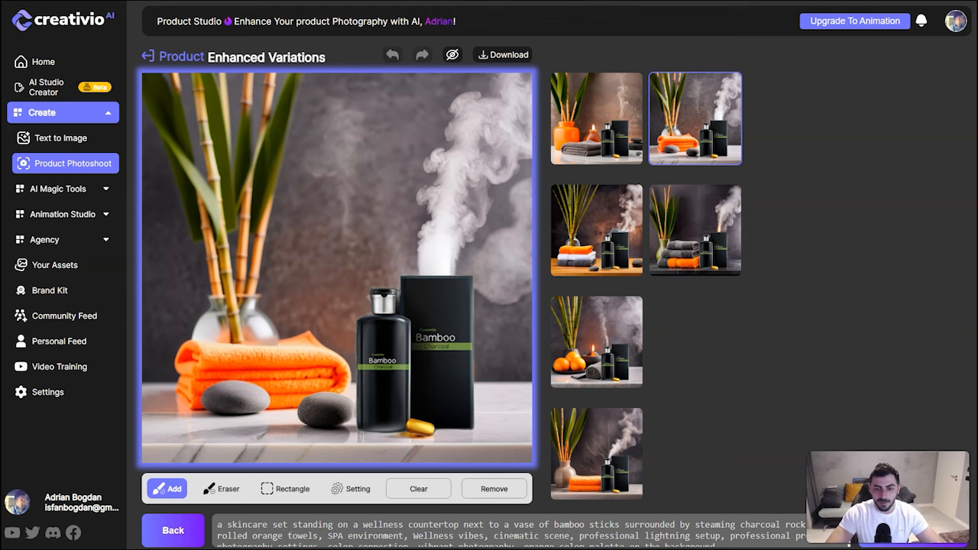
click(508, 58)
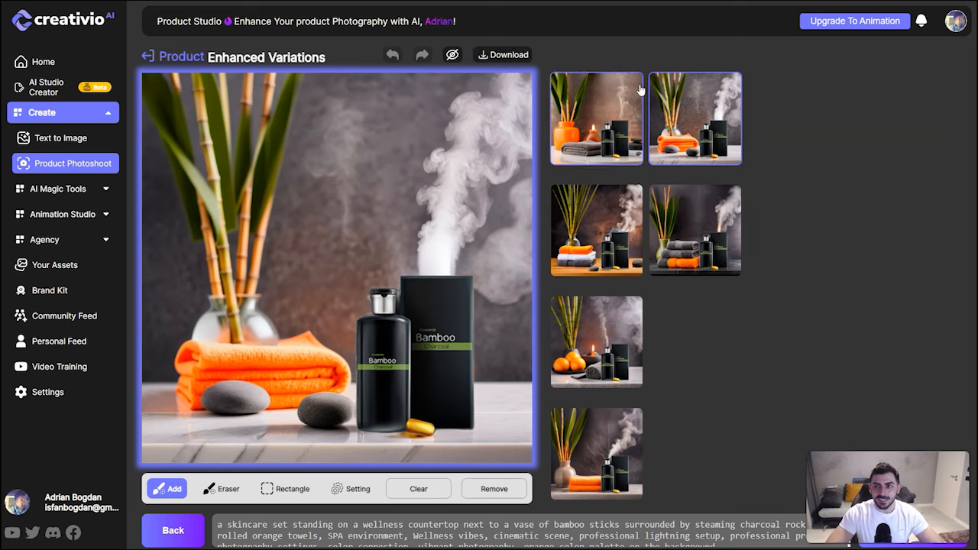
click(709, 229)
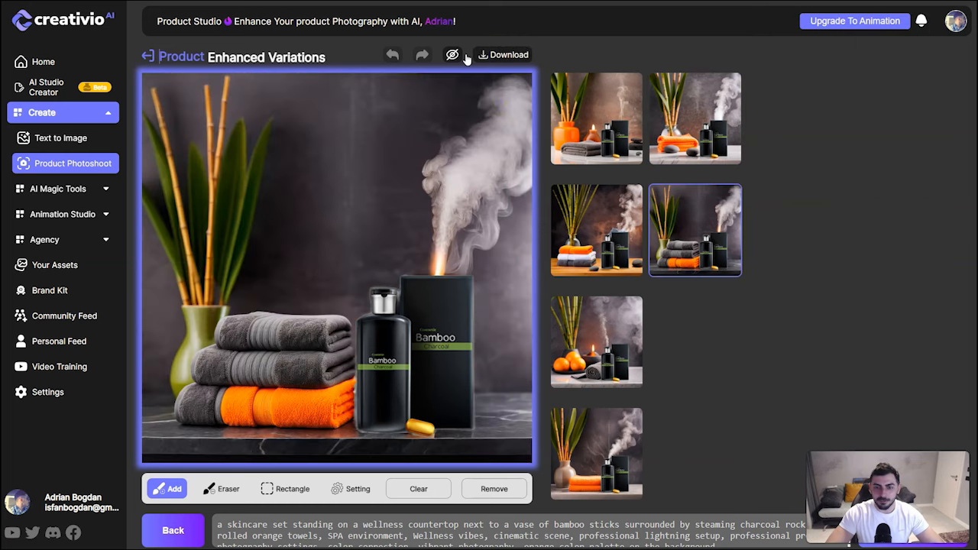
- Display the variation with the orange vase and lit candle enlarged and download it
click(609, 136)
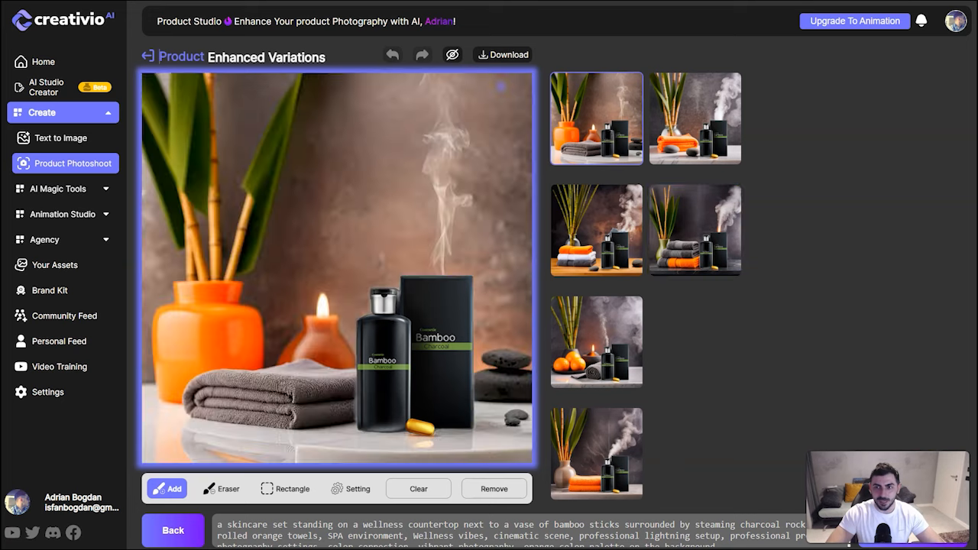
click(509, 56)
click(91, 188)
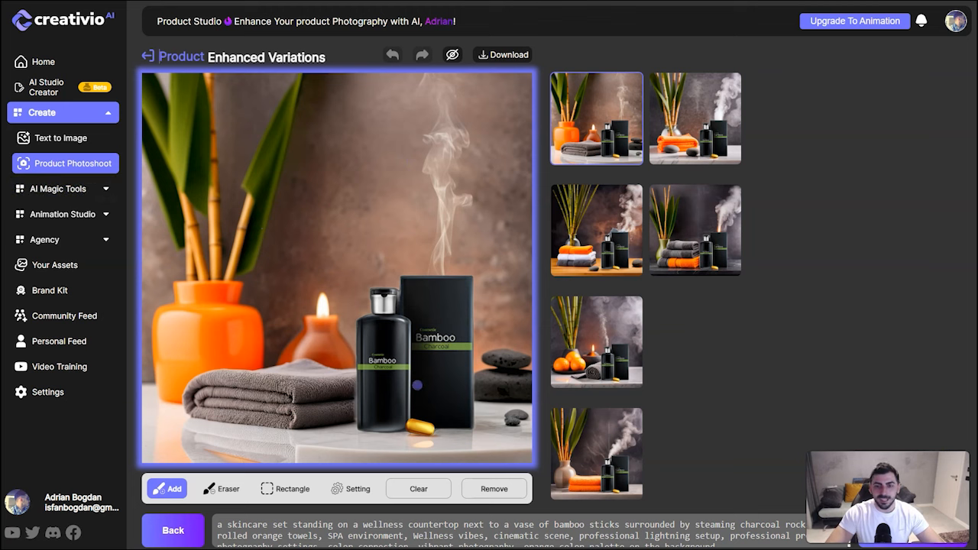
- Copy the full skincare spa prompt and enter it as the prompt of the Text to Image generation tool
triple_click(413, 534)
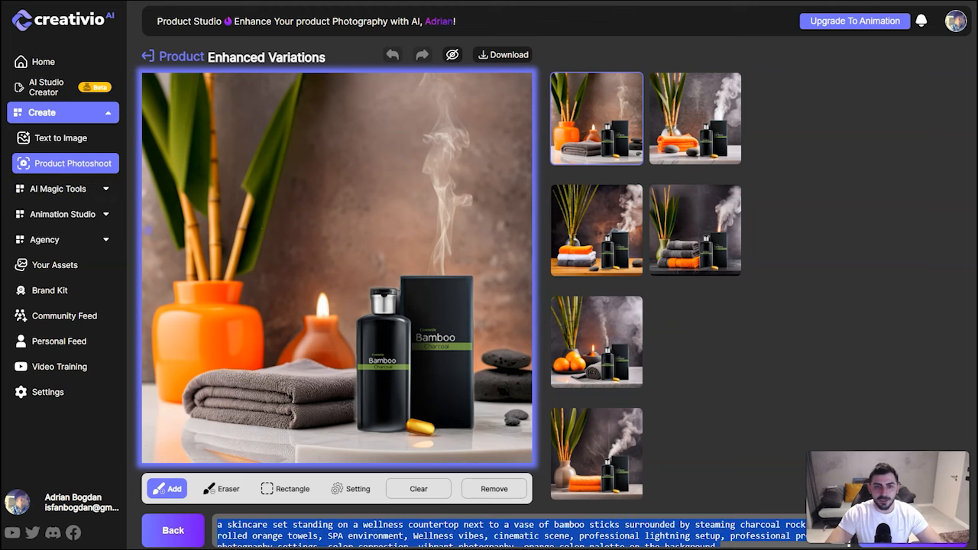
click(81, 144)
click(259, 163)
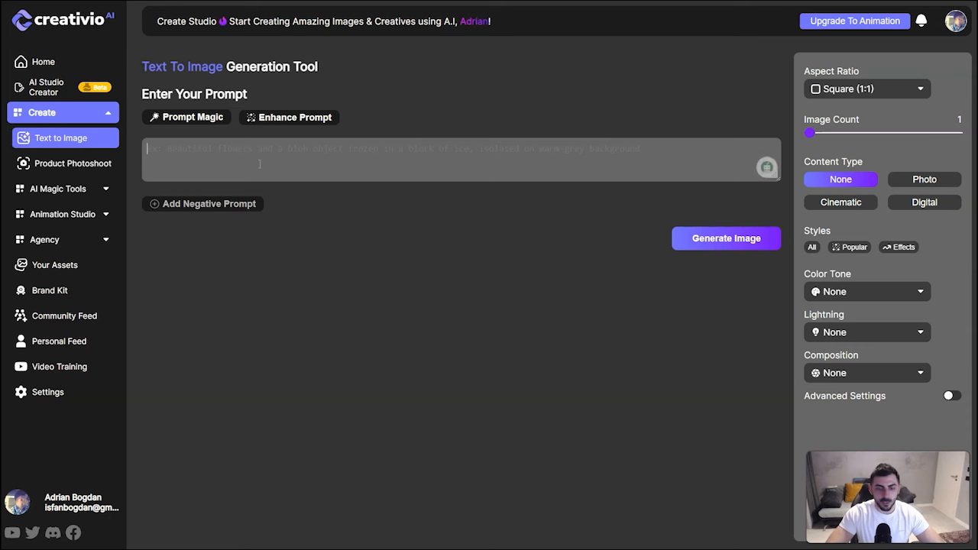
text(a skincare set standing on a wellness countertop next to a vase of bamboo sticks surrounded by steaming charcoal rocks and rolled orange towels, SPA environment, Wellness vibes, cinematic scene, professional lightning setup, professional product photography settings, color correction, vibrant photography. orange color palette on the background)
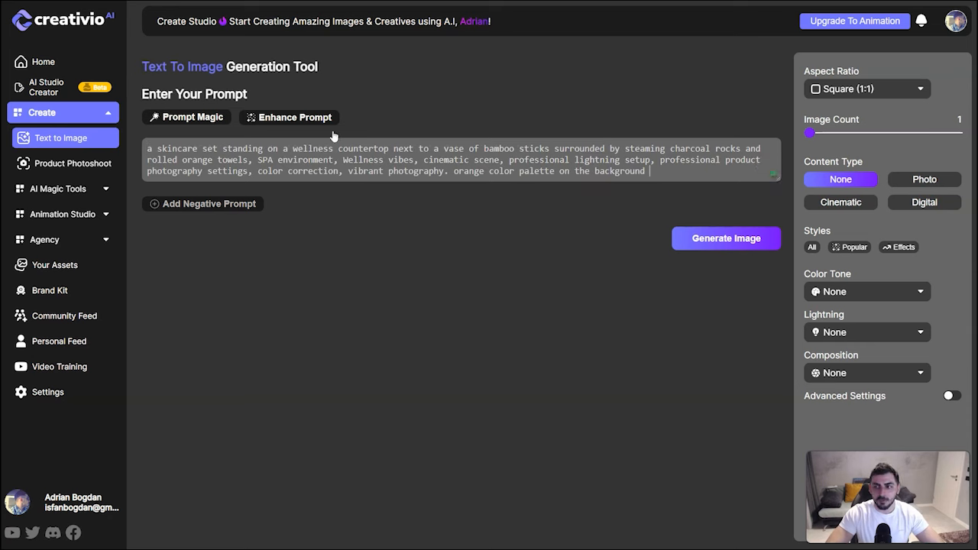
- Set the image count to 4 and the content type to Cinematic
drag(814, 136, 859, 134)
click(855, 204)
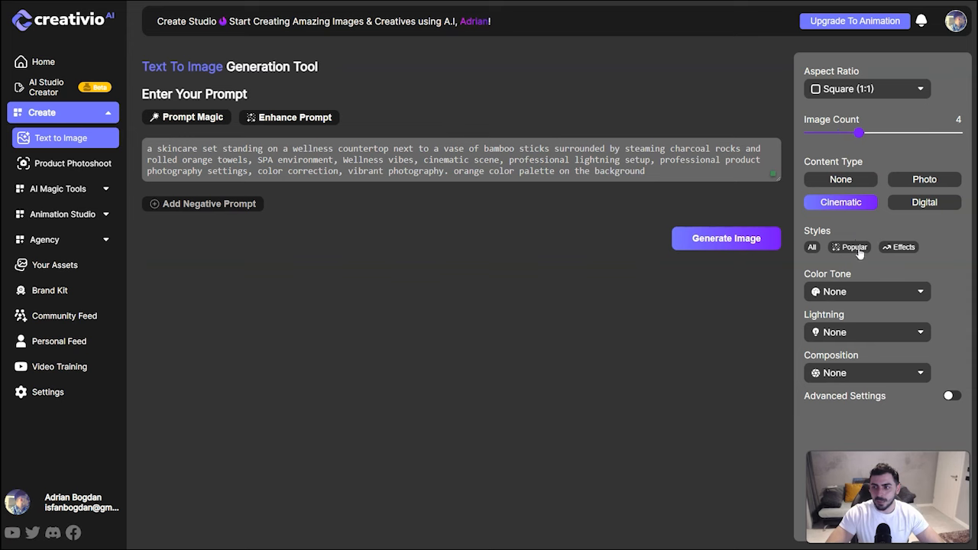
- Look through the available styles, color tones, lighting and composition options without choosing any
click(811, 248)
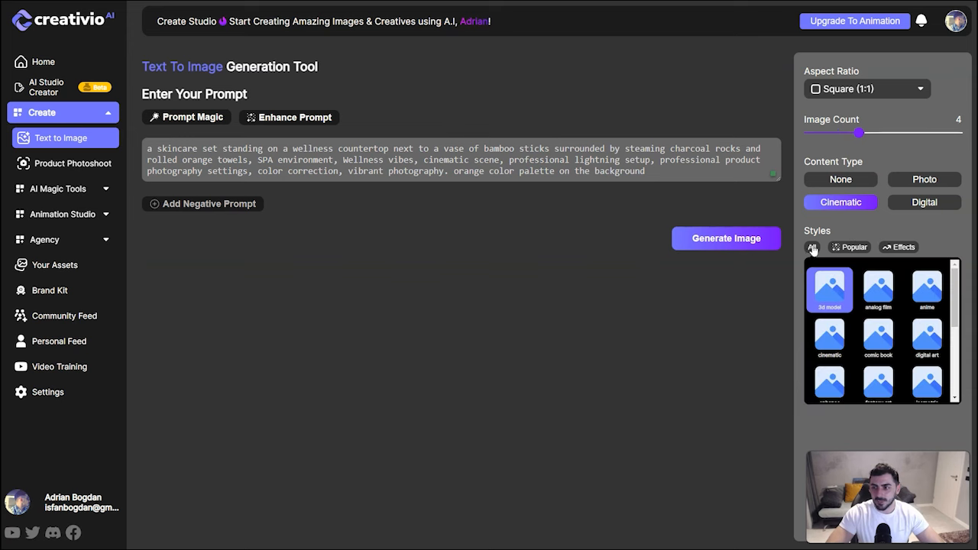
click(906, 230)
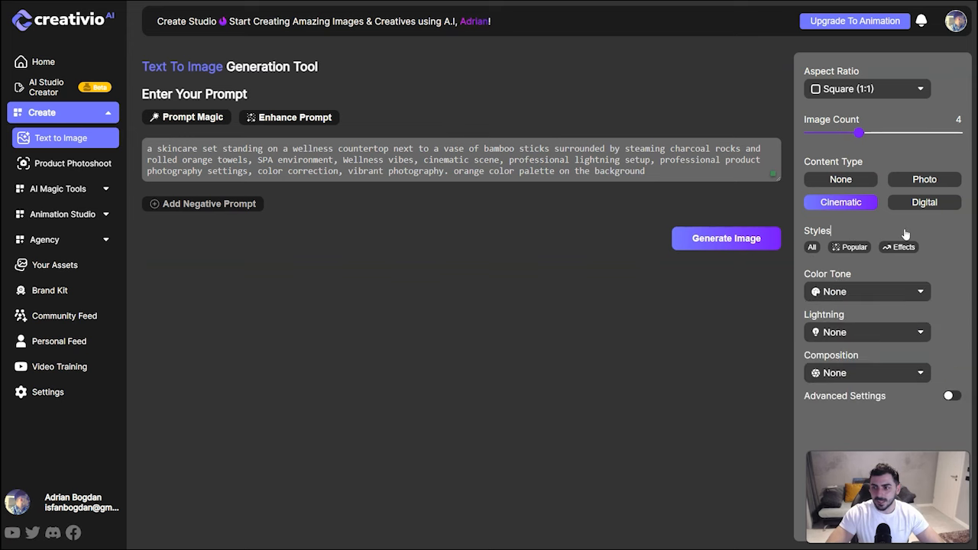
click(857, 293)
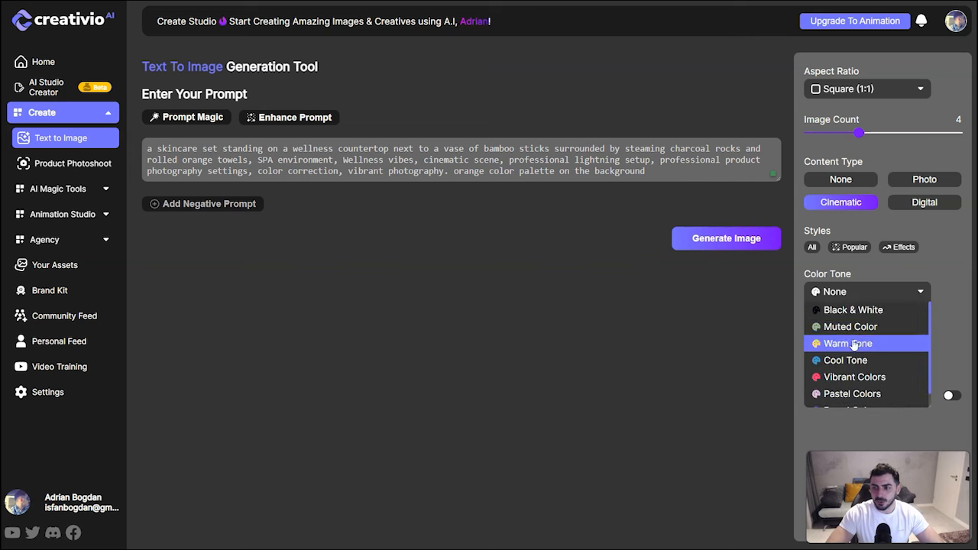
click(973, 284)
click(891, 333)
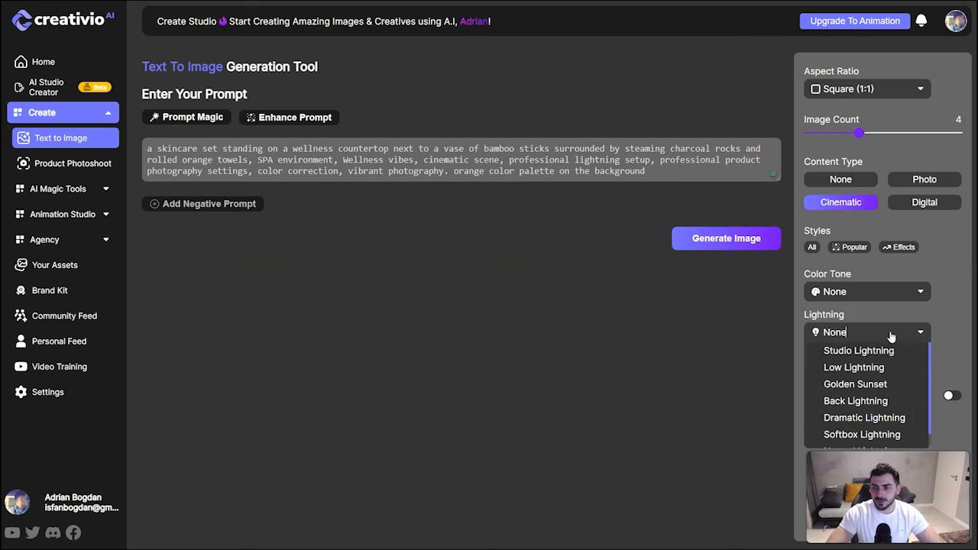
click(948, 312)
click(877, 379)
click(933, 382)
- Turn on the advanced settings and generate the four images from the prompt
click(949, 395)
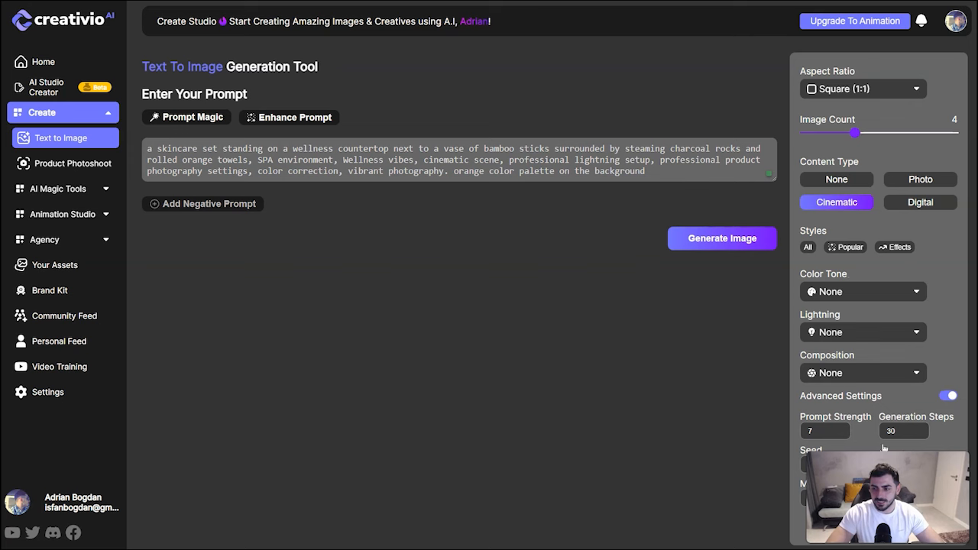
click(724, 240)
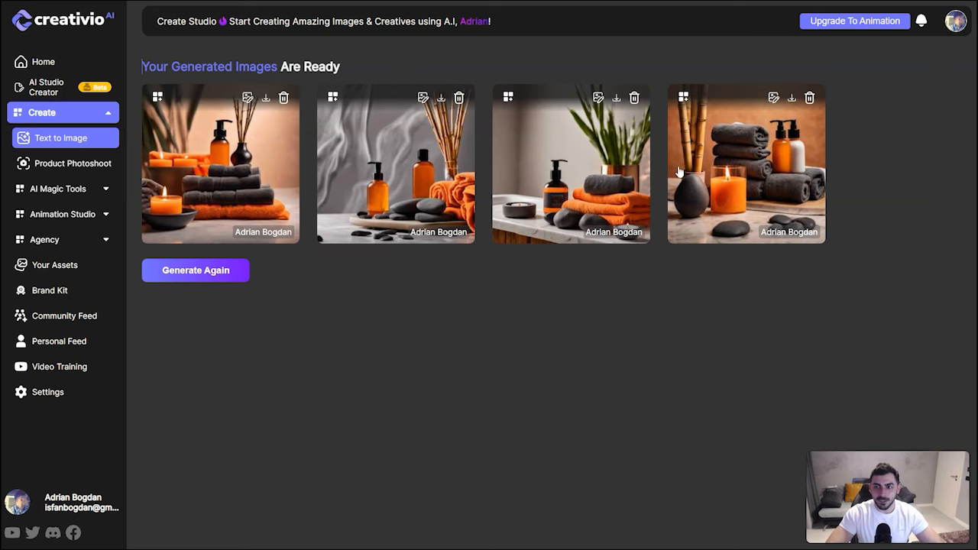
- Remove the background from the green tea pouch image by uploading "download - 2024-03-26T183726.610.png" to the Remove Background tool
click(112, 196)
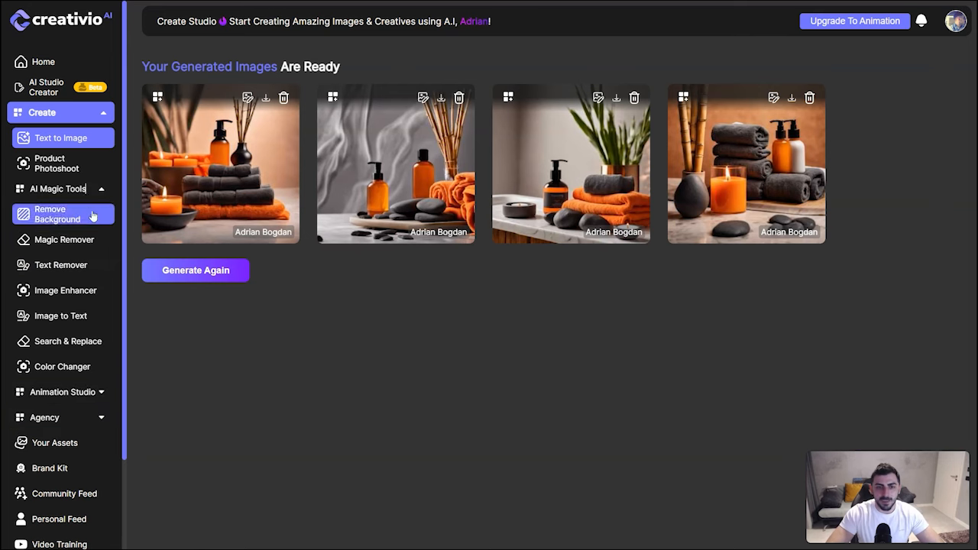
click(68, 217)
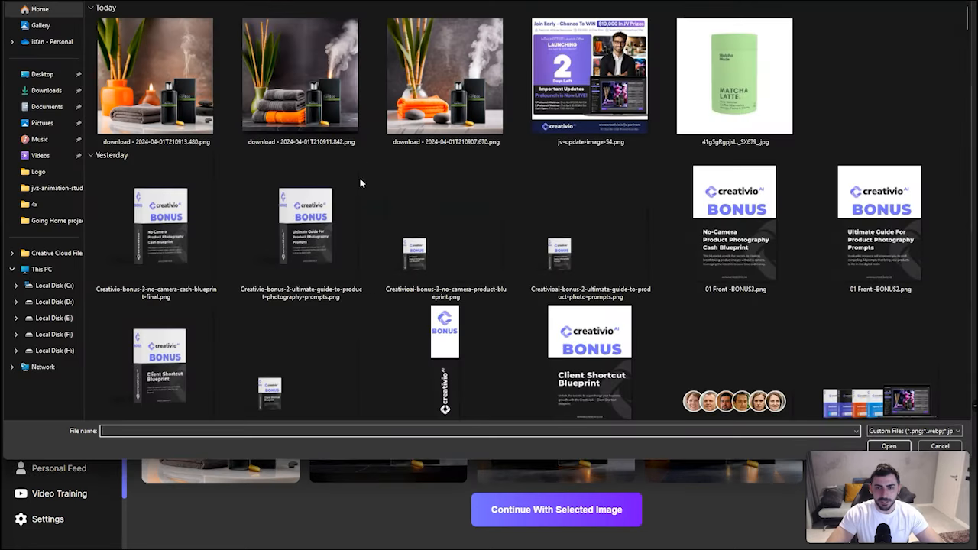
scroll(579, 253, down, 5)
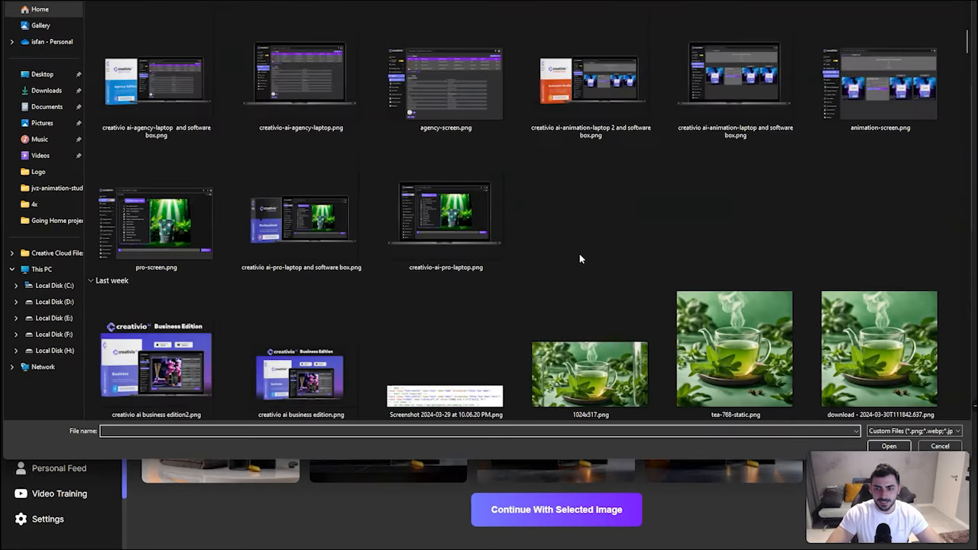
scroll(579, 258, down, 5)
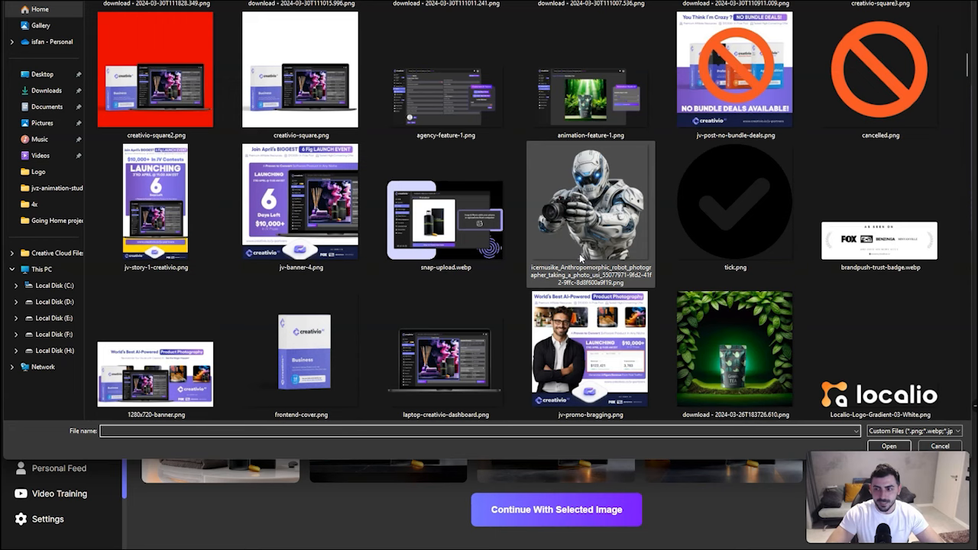
click(728, 359)
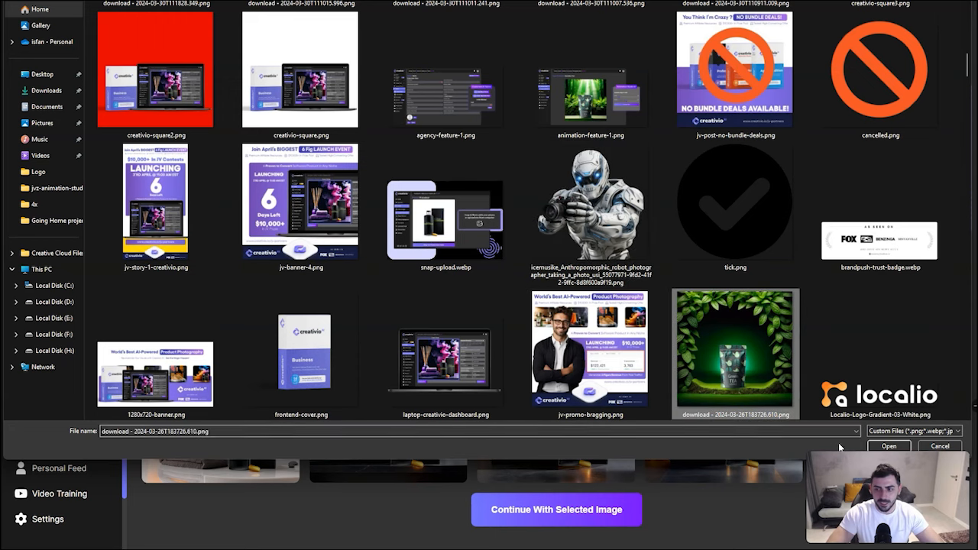
click(889, 446)
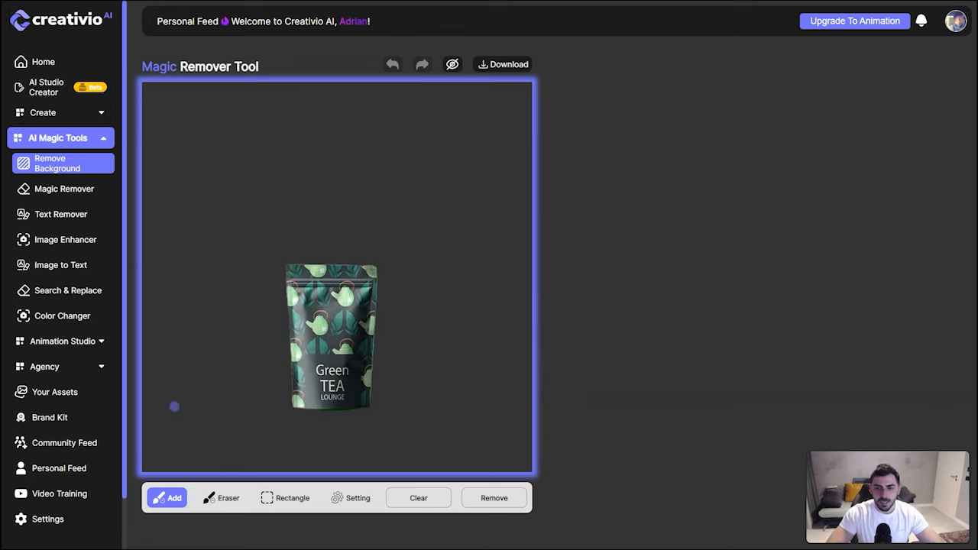
- Browse the saved cut-out products in Your Assets, loading more of them
click(62, 396)
mouse_move(214, 225)
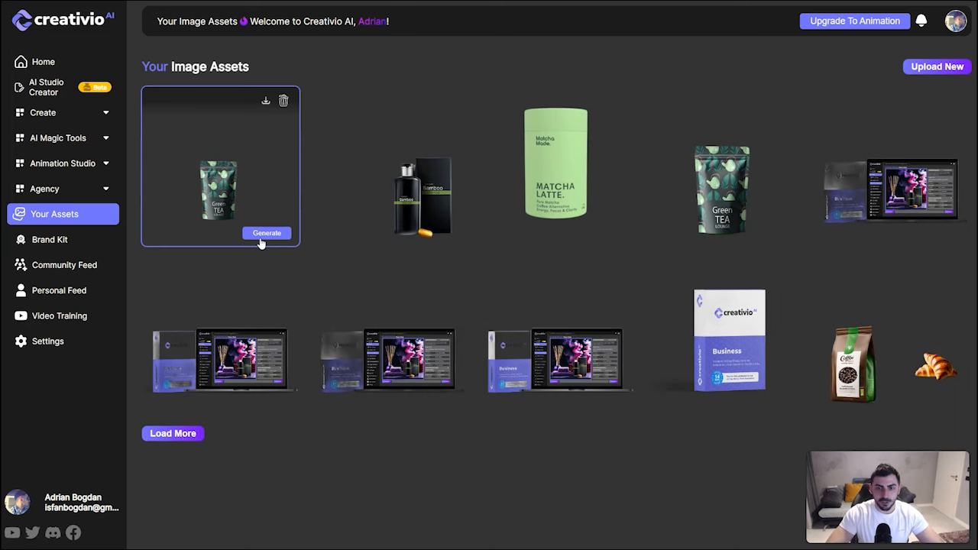
click(159, 433)
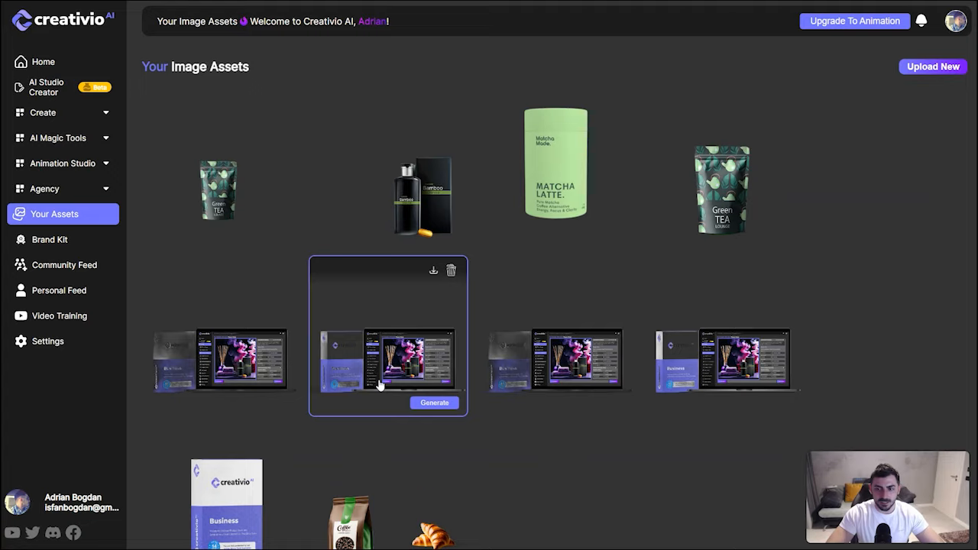
scroll(386, 384, down, 4)
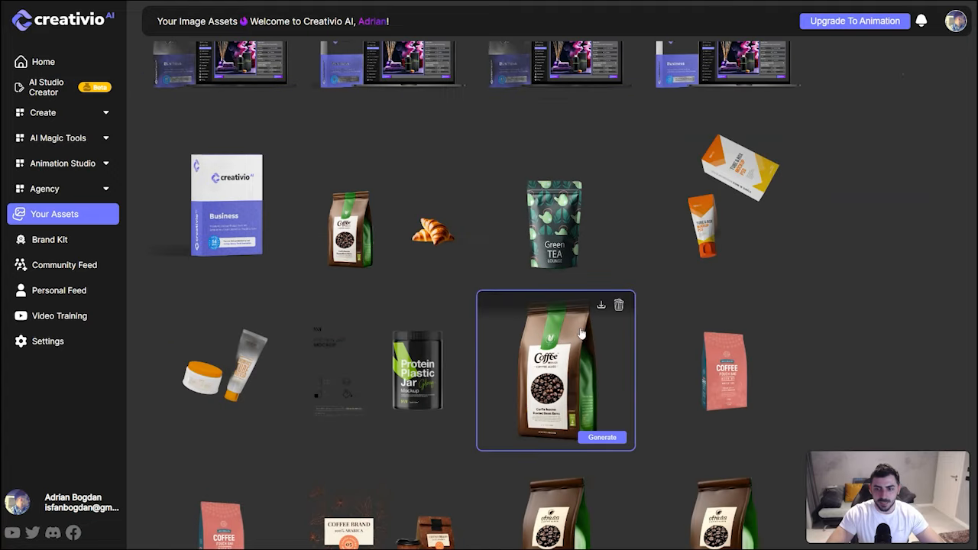
scroll(538, 342, down, 1)
scroll(539, 341, up, 5)
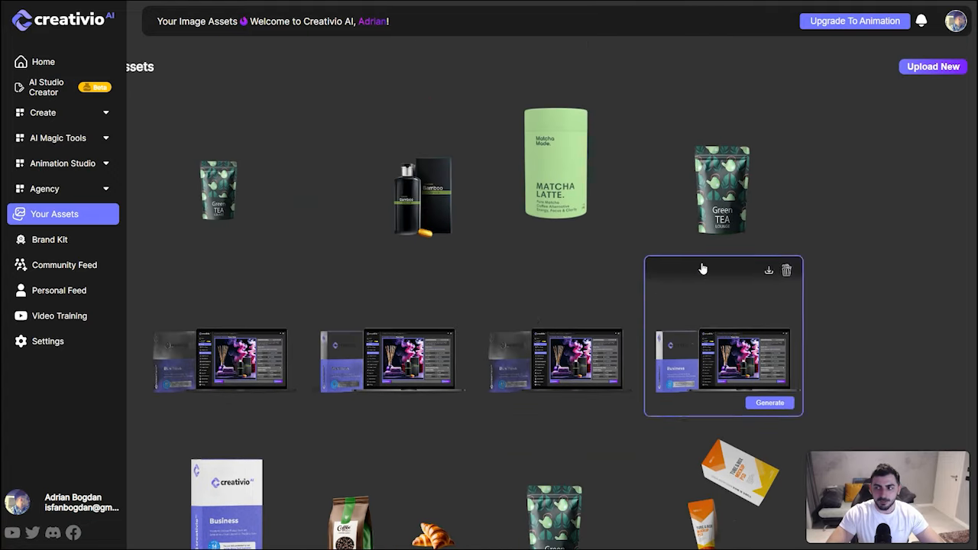
- Open the newest personal feed image, with the stacked orange, white and grey towels, in the Magic Remover
click(85, 140)
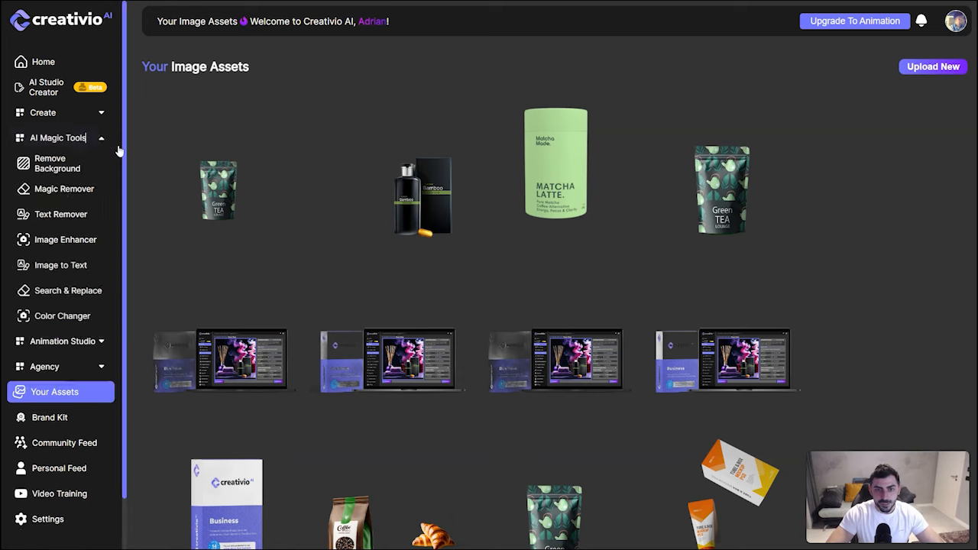
click(70, 197)
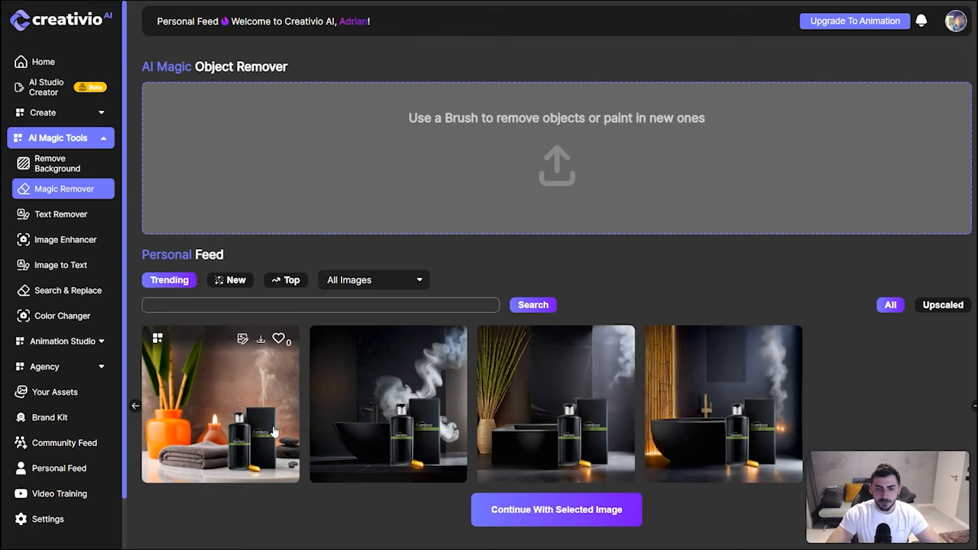
click(228, 280)
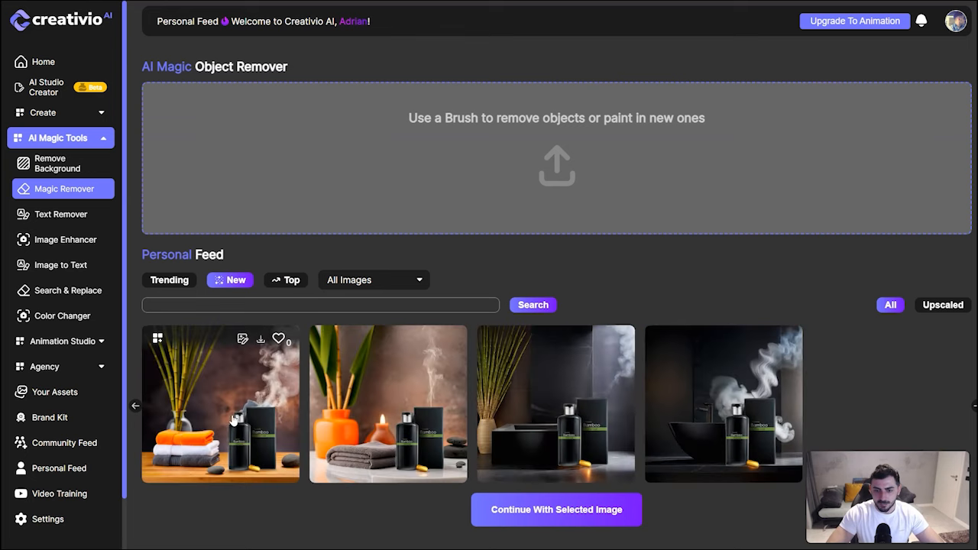
click(241, 406)
click(578, 515)
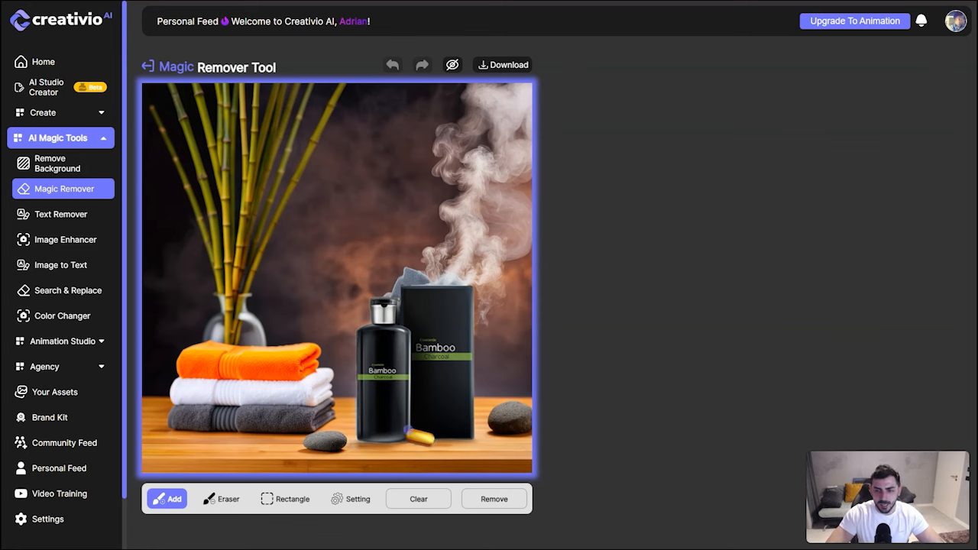
- Brush over the yellow capsule and the small stone beside the bottle and remove both from the image
click(409, 440)
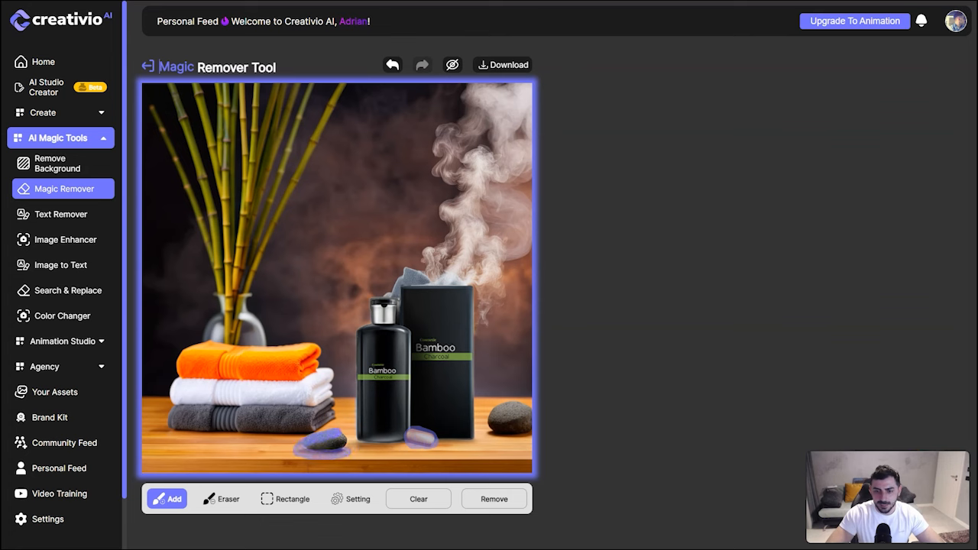
drag(340, 444, 319, 443)
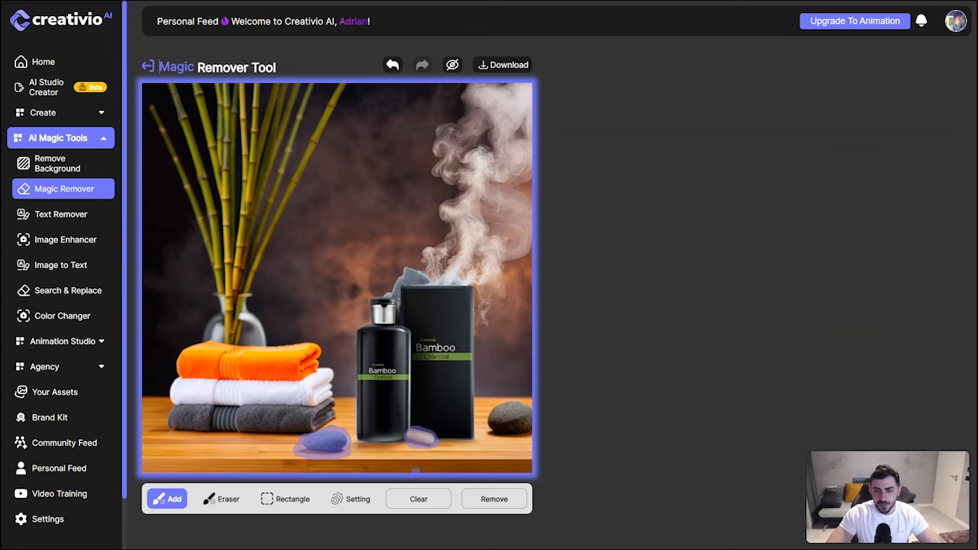
click(493, 501)
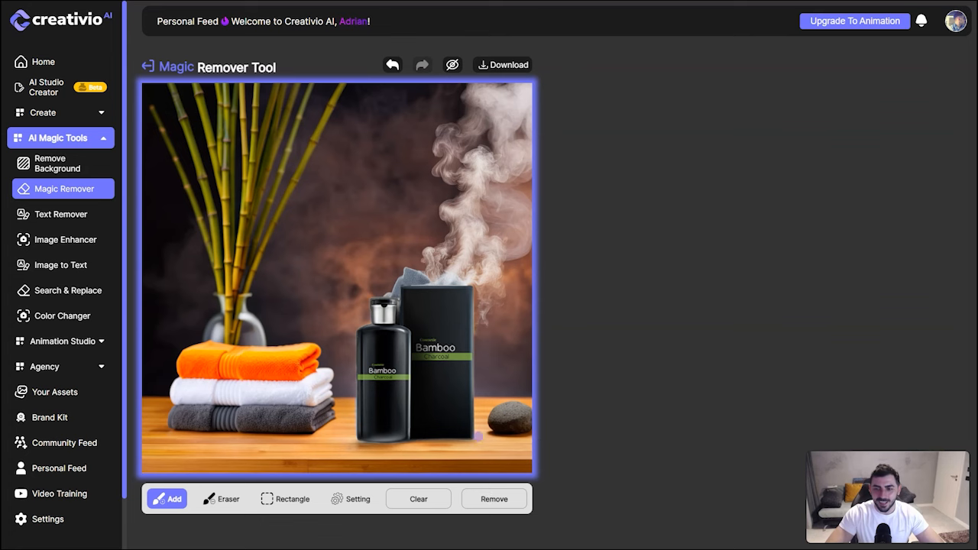
- Open the personal feed image with the stacked towels in the Text Remover
click(64, 217)
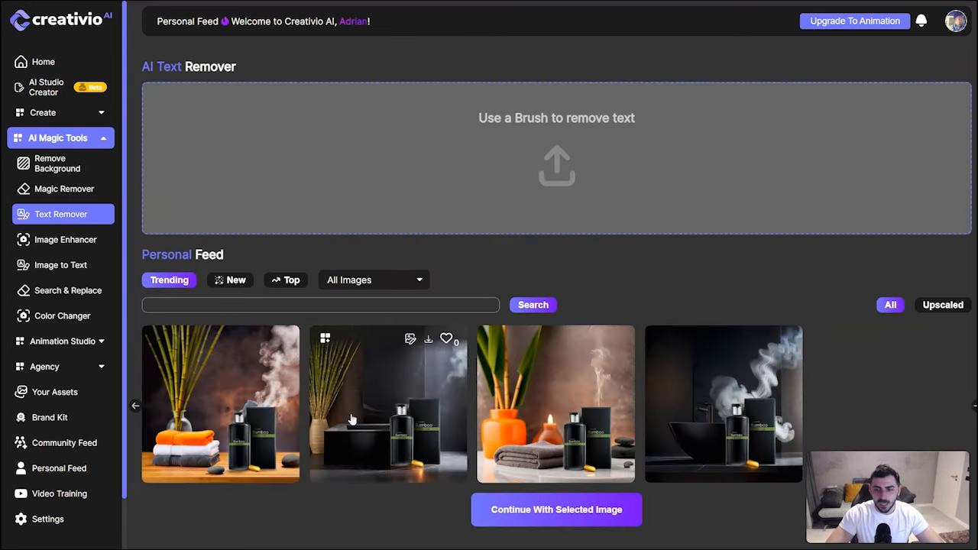
click(255, 437)
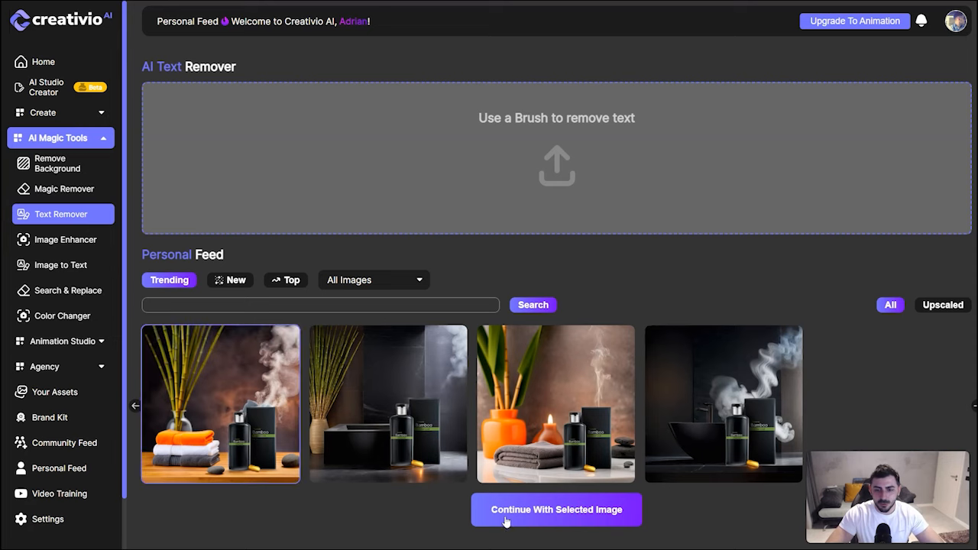
click(554, 510)
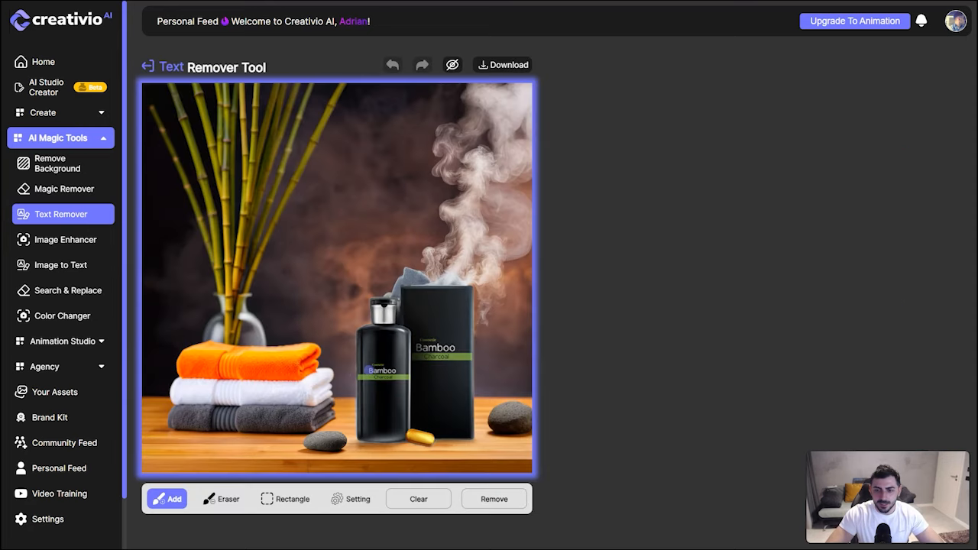
- Adjust the brush size, brush over the Bamboo lettering on the bottle and the box, and remove it from the image
click(355, 498)
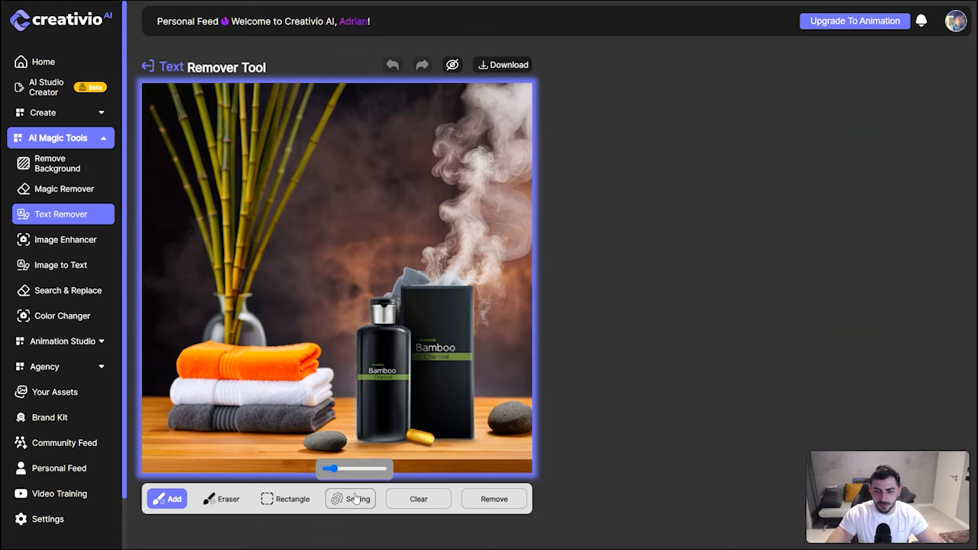
drag(337, 468, 344, 468)
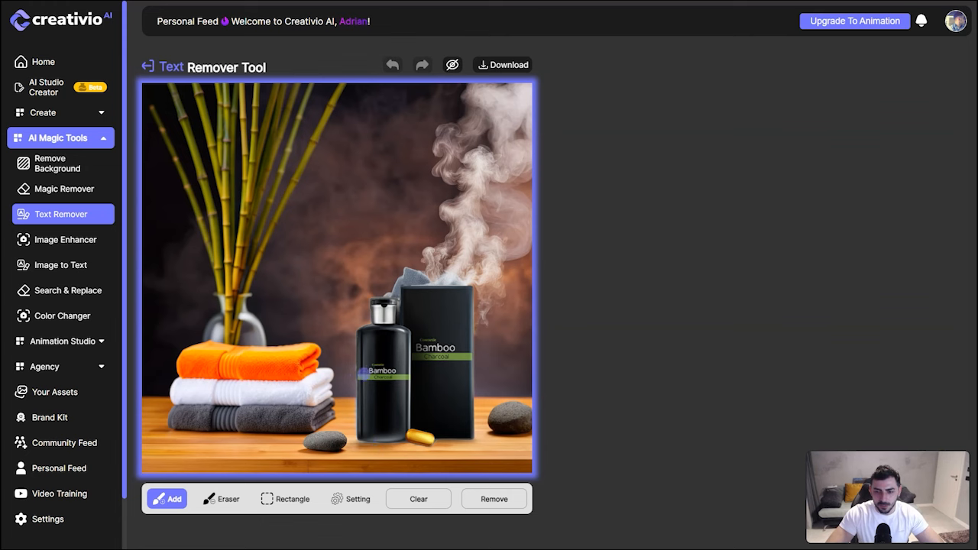
drag(369, 369, 384, 369)
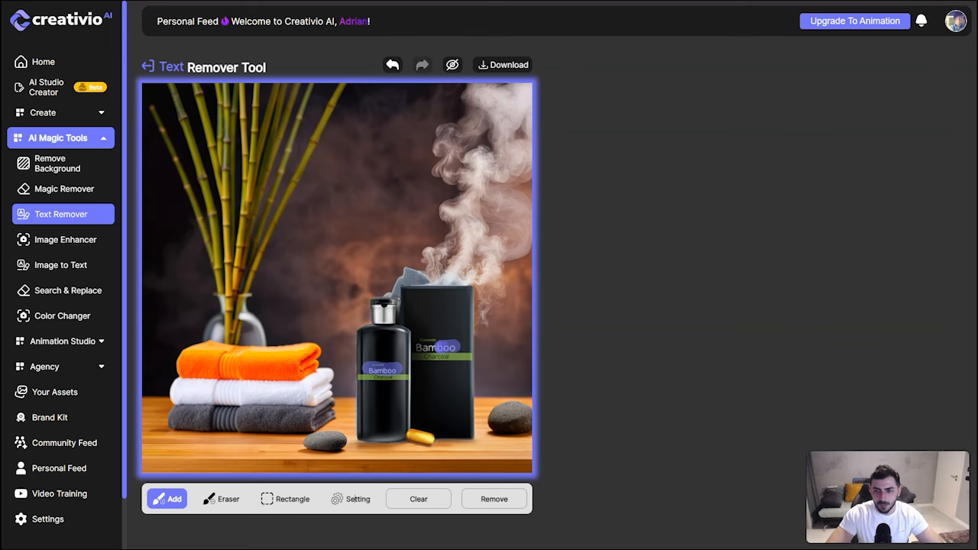
drag(431, 346, 418, 345)
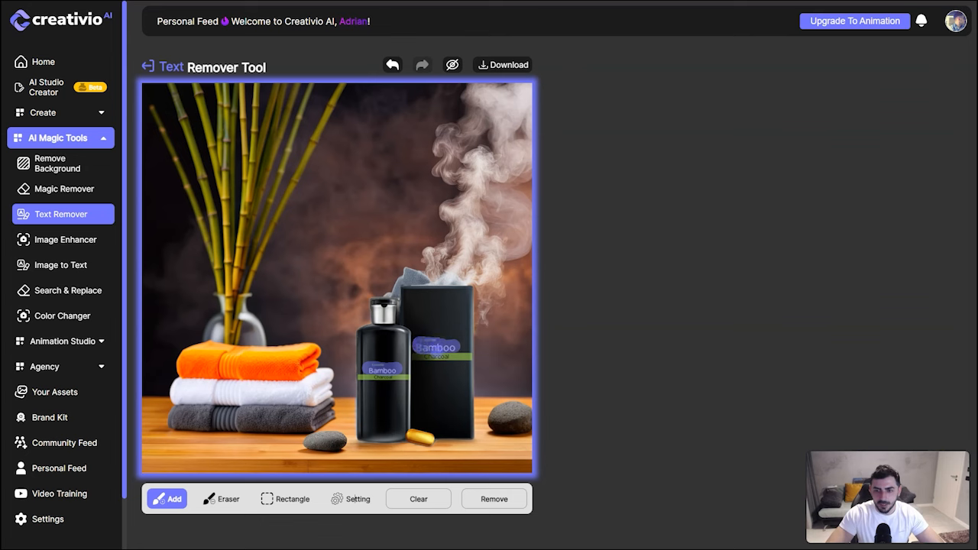
click(493, 500)
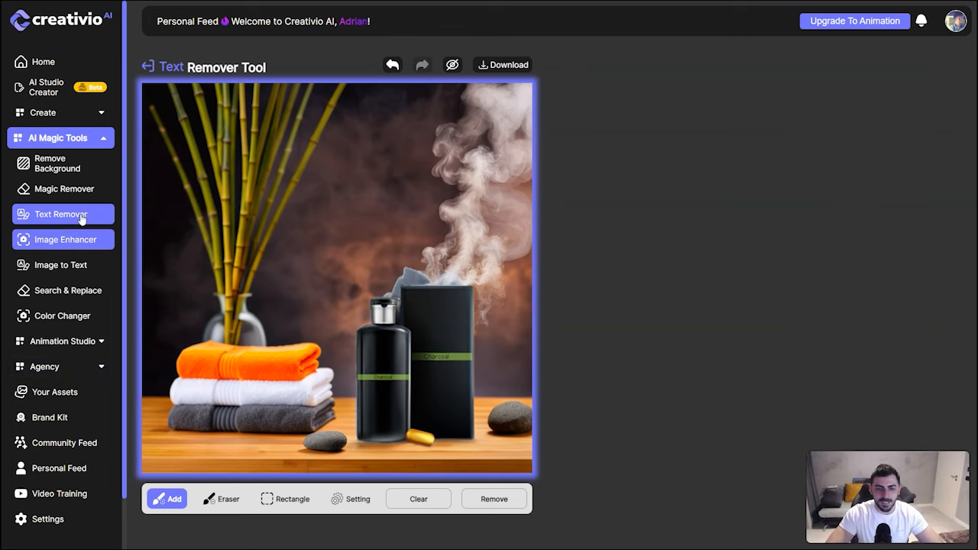
- Enhance the image download - 2024-04-01T210907.670.png with the Image Enhancer and compare the before and after versions
click(65, 241)
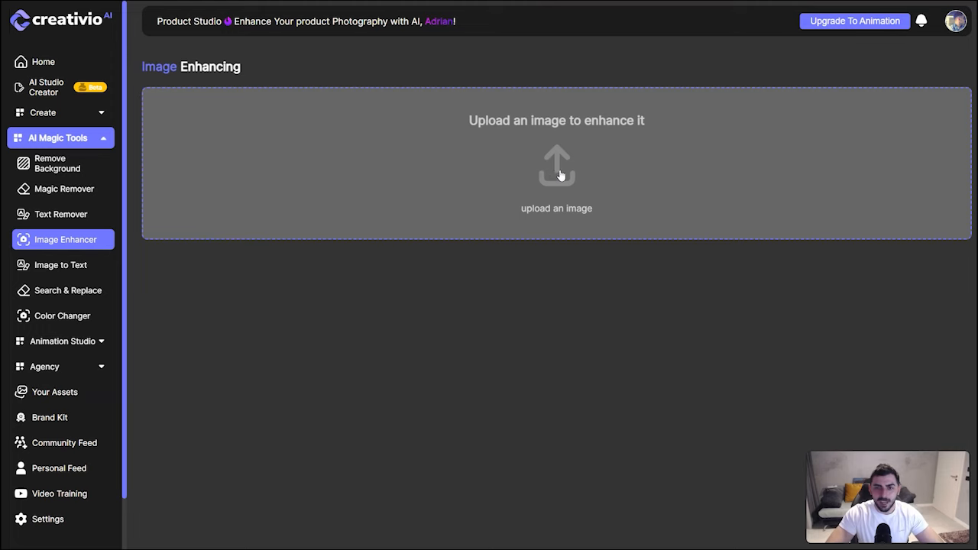
click(511, 207)
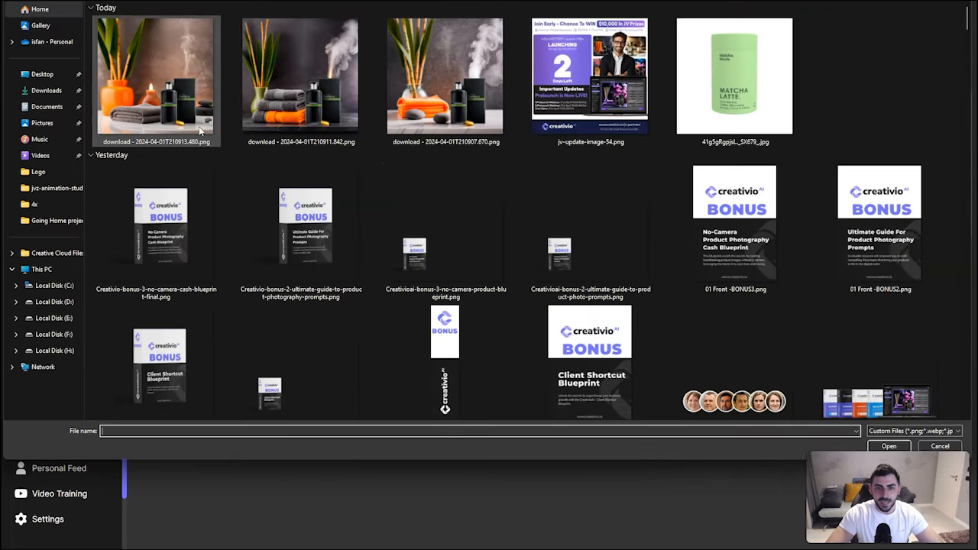
click(441, 97)
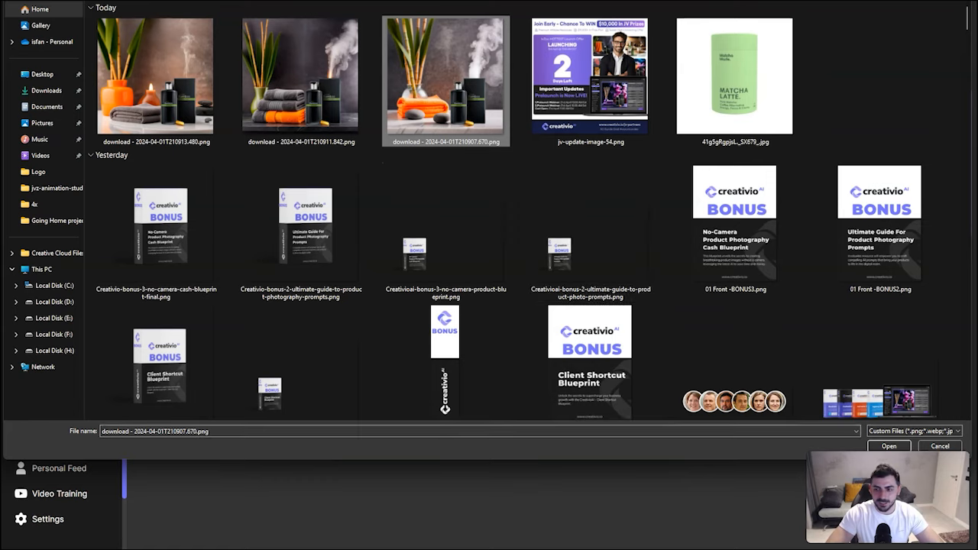
click(894, 446)
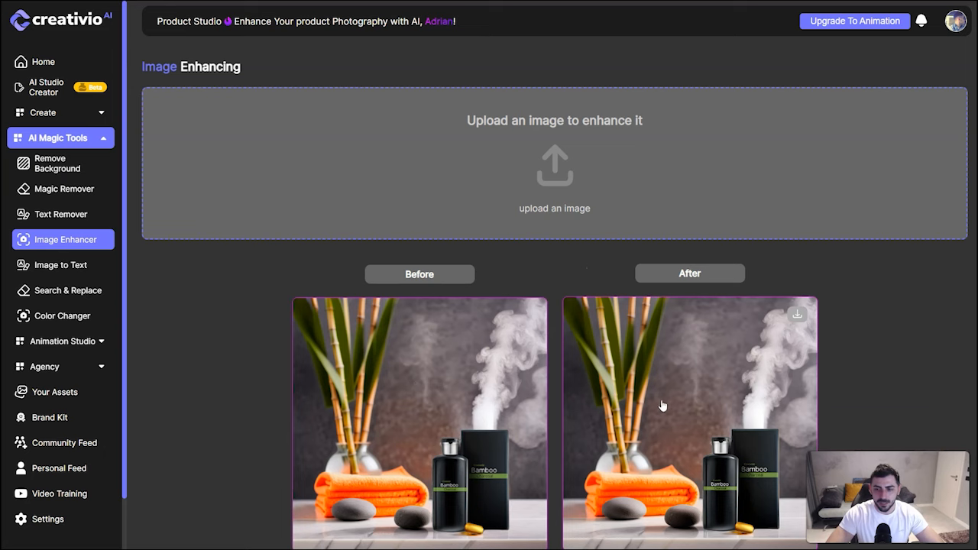
scroll(660, 413, down, 1)
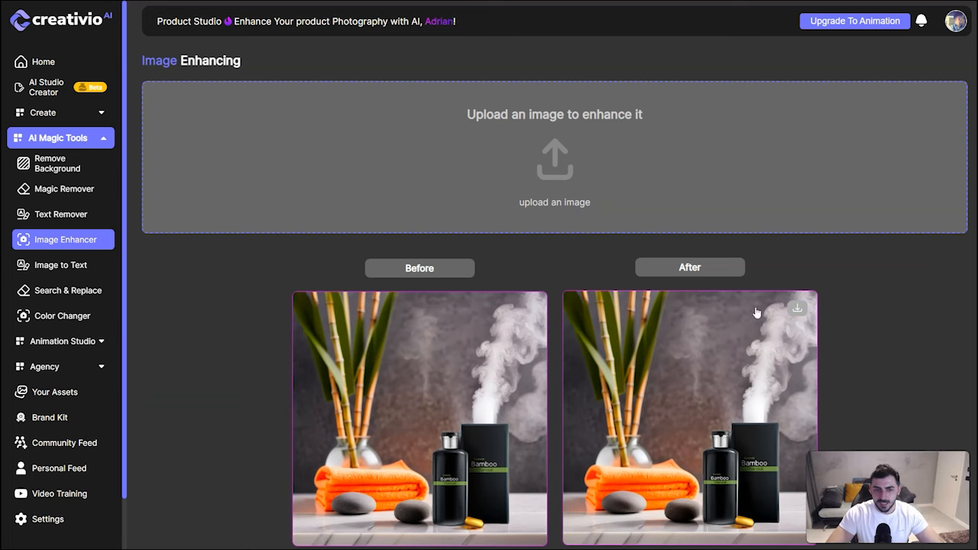
- Open the personal feed image with the orange towels, grey stones and marble surface in the Search & Replace tool
click(69, 290)
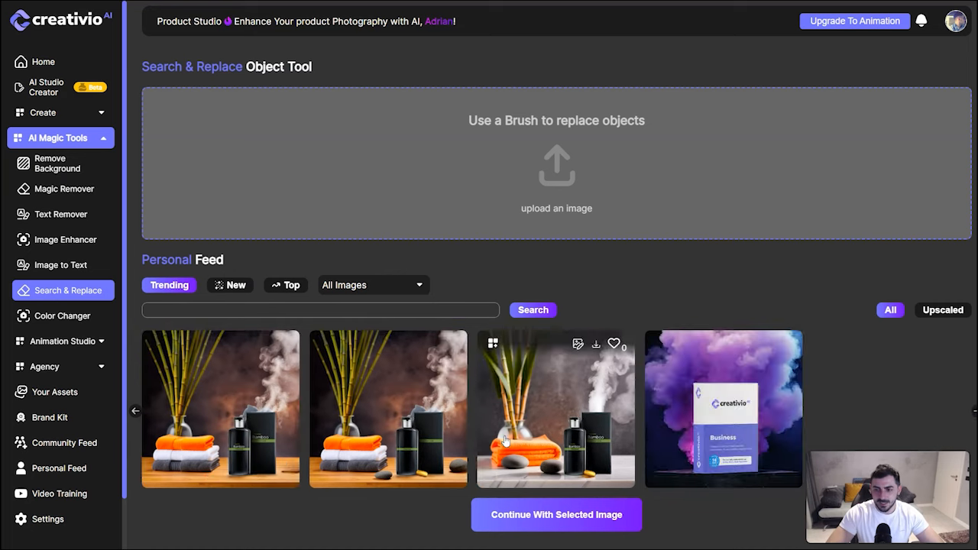
click(554, 429)
click(570, 533)
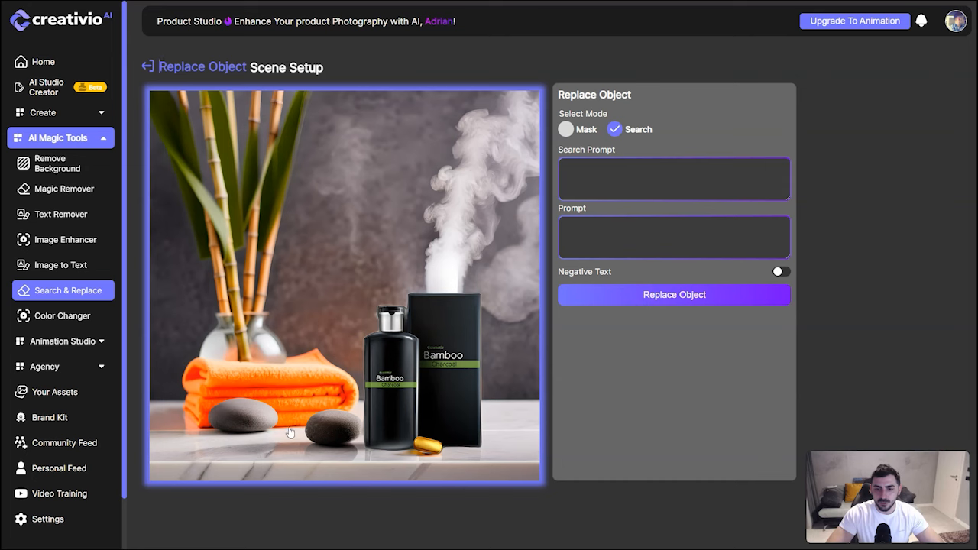
- Replace the rocks in the image, using the search prompt "rocks" and the prompt "skincare cream"
click(633, 176)
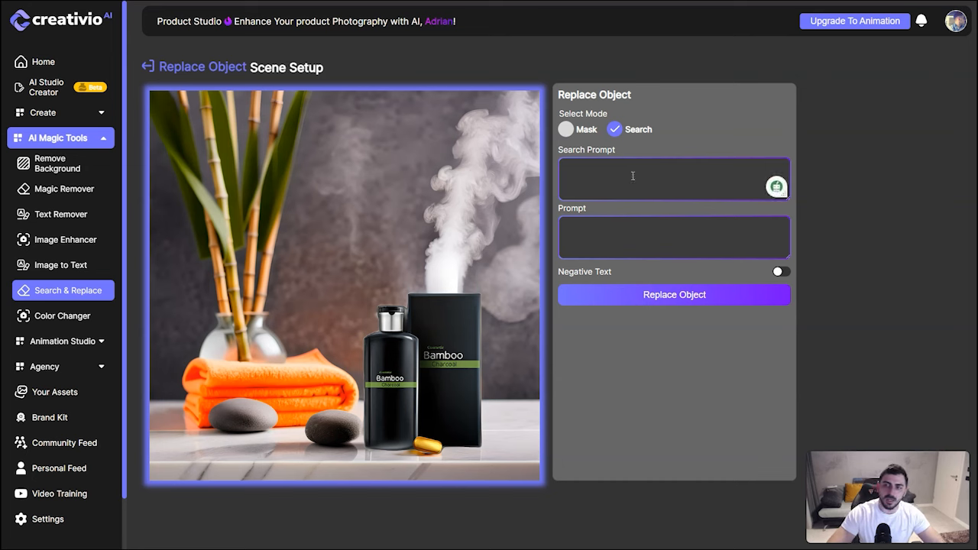
text(rocks)
key(Tab)
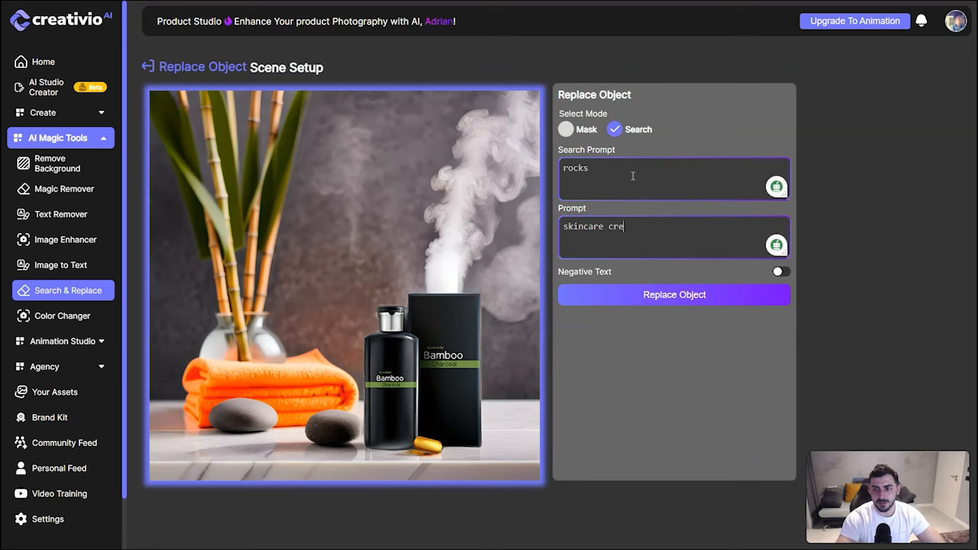
text(m)
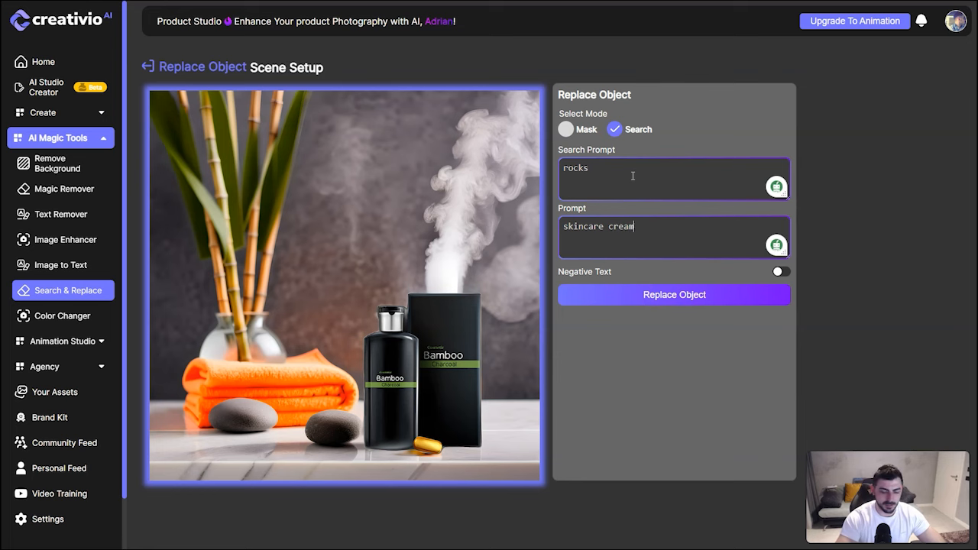
click(670, 299)
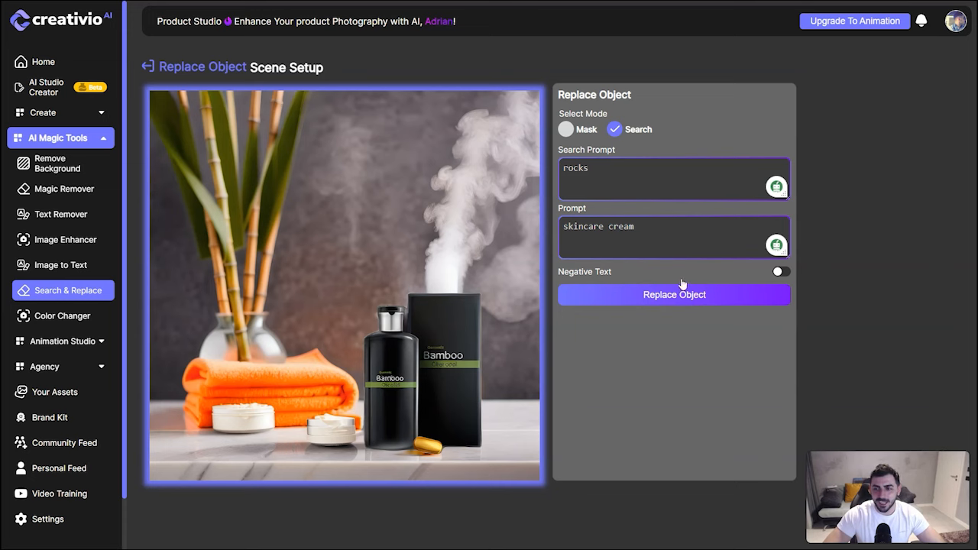
- Open the personal feed image with the beige vase and orange towels in the Color Changer
click(69, 319)
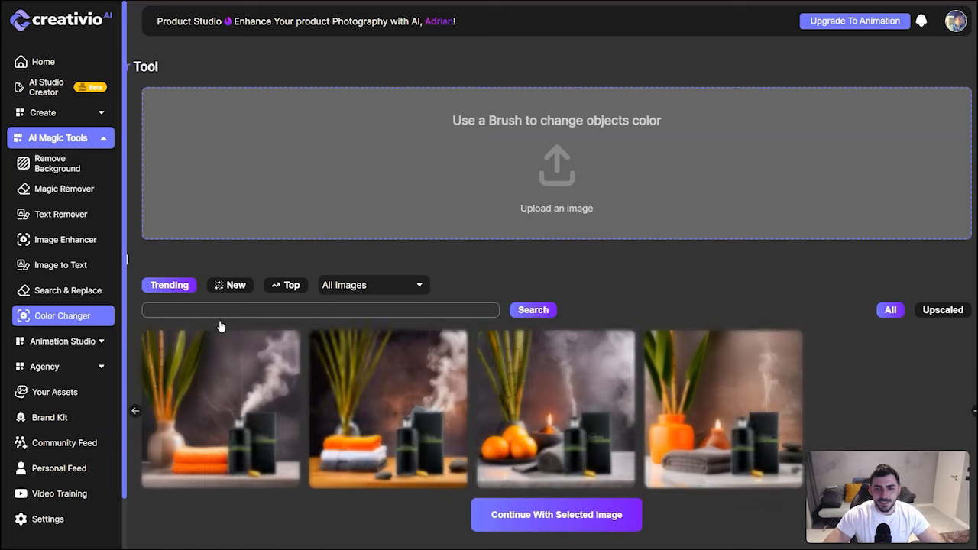
click(229, 420)
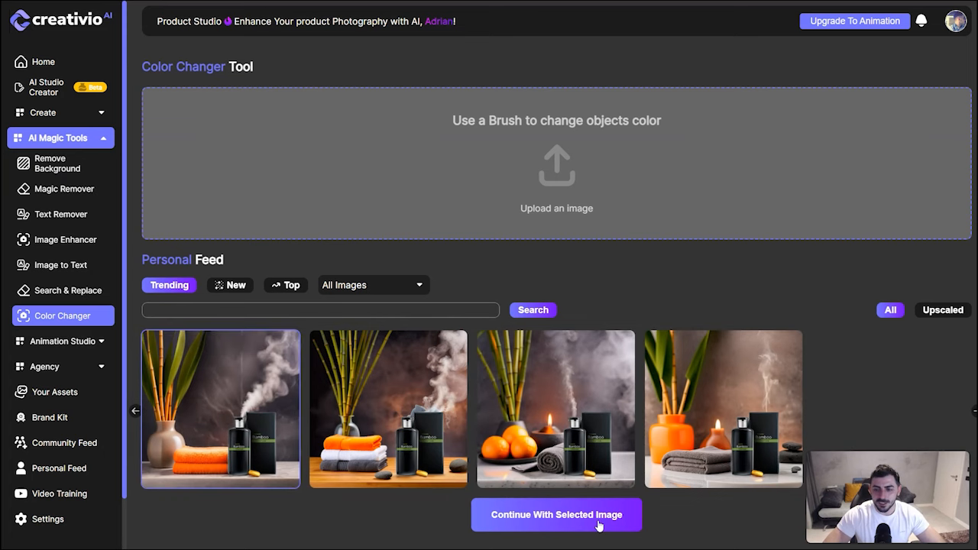
click(545, 516)
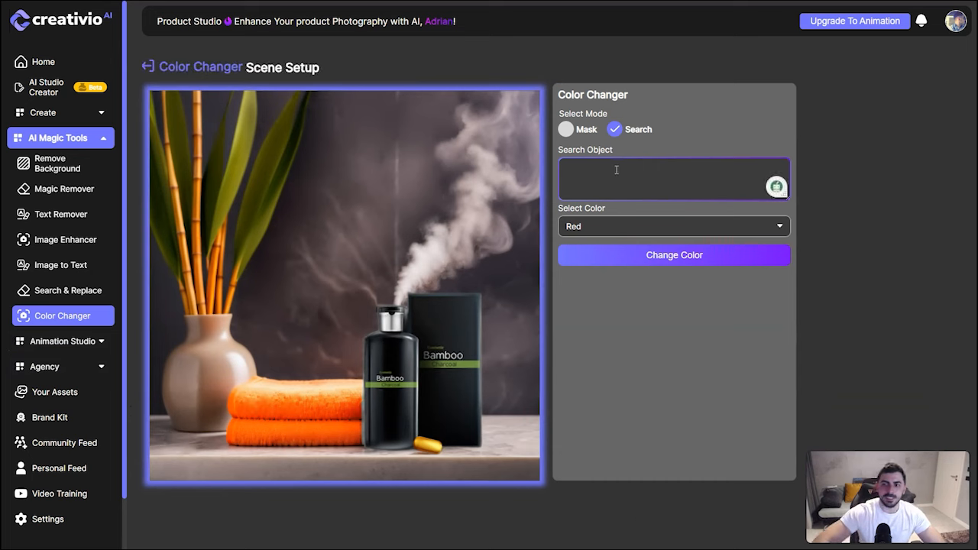
- Change the color of the "orange towels" object to Green
text(or)
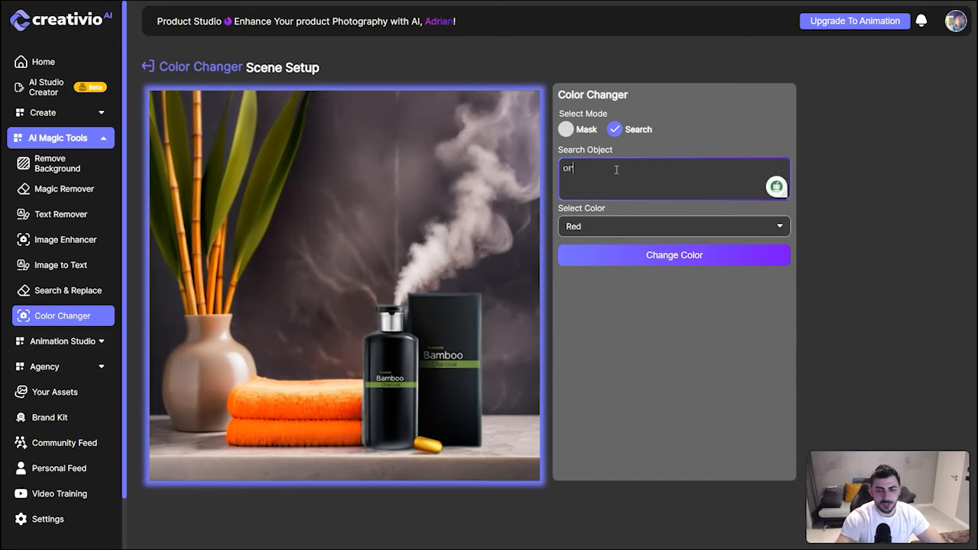
text(ange towels)
click(644, 231)
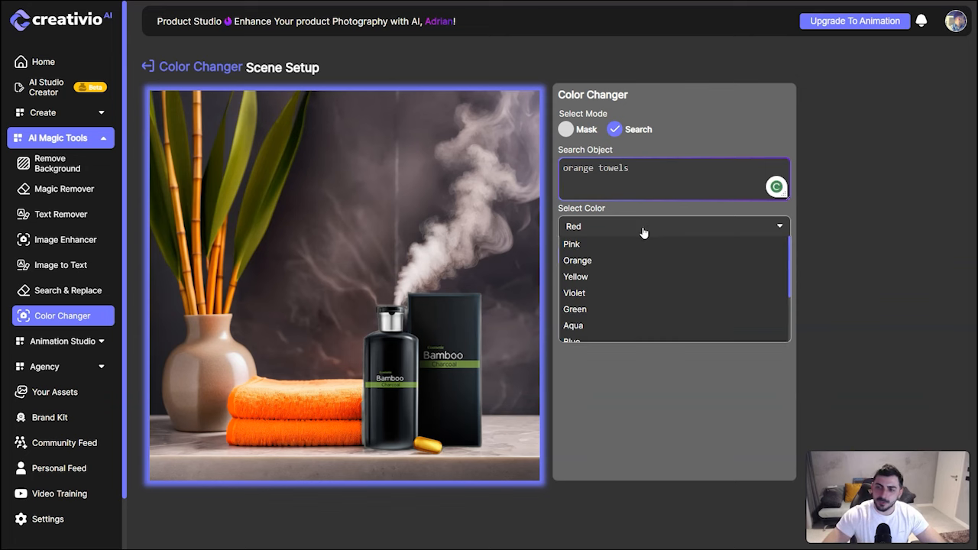
click(607, 310)
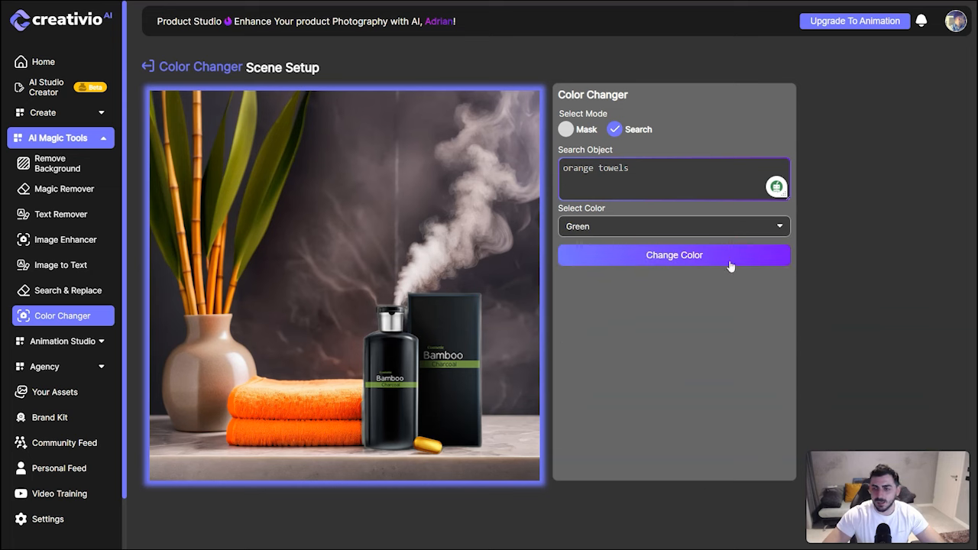
click(688, 264)
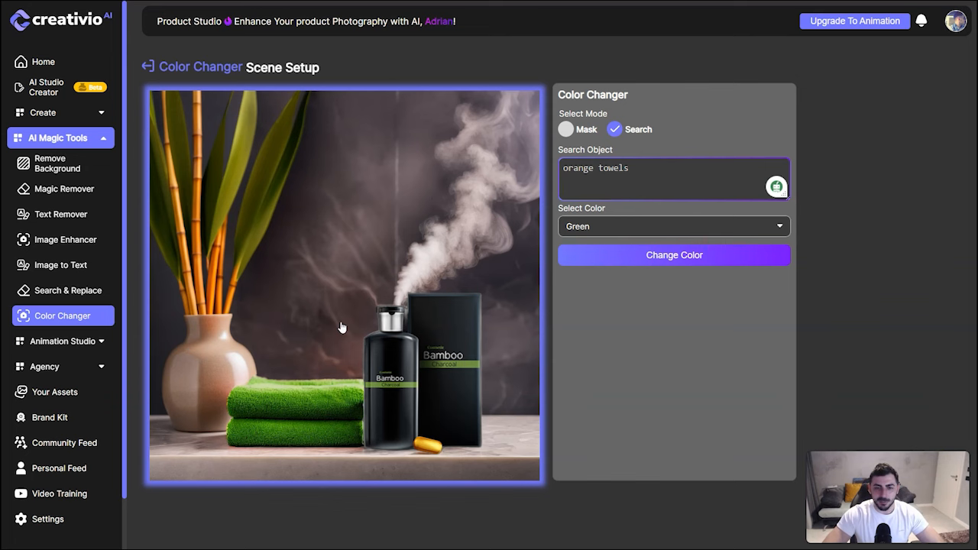
- Load the image agency-after.png, with the purple towels and pink smoke, into the Image to Animation tool
click(90, 342)
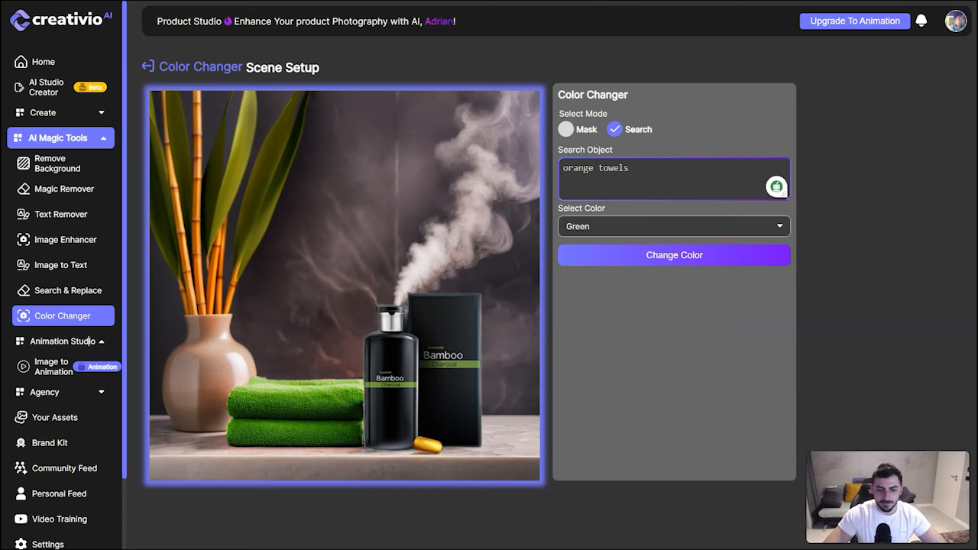
click(78, 369)
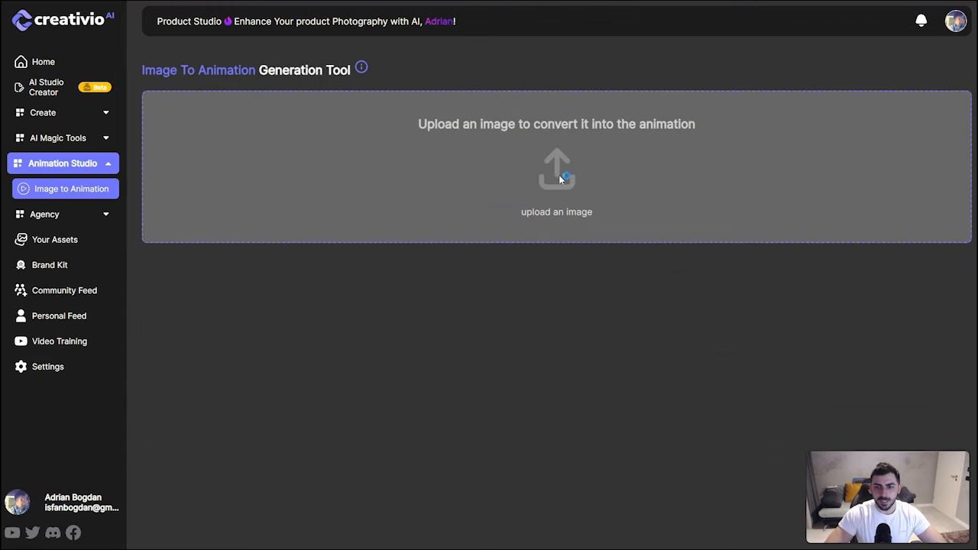
click(560, 179)
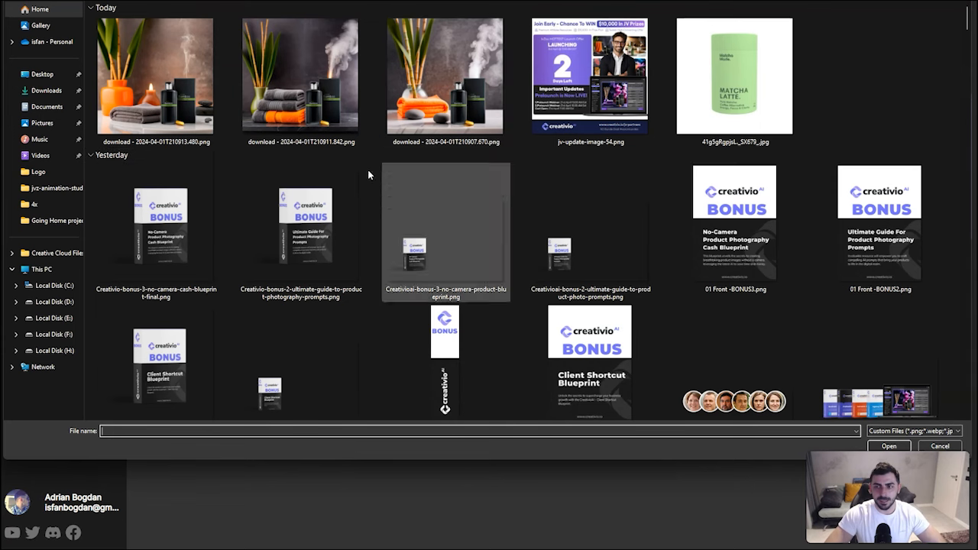
scroll(515, 229, down, 5)
scroll(515, 231, down, 10)
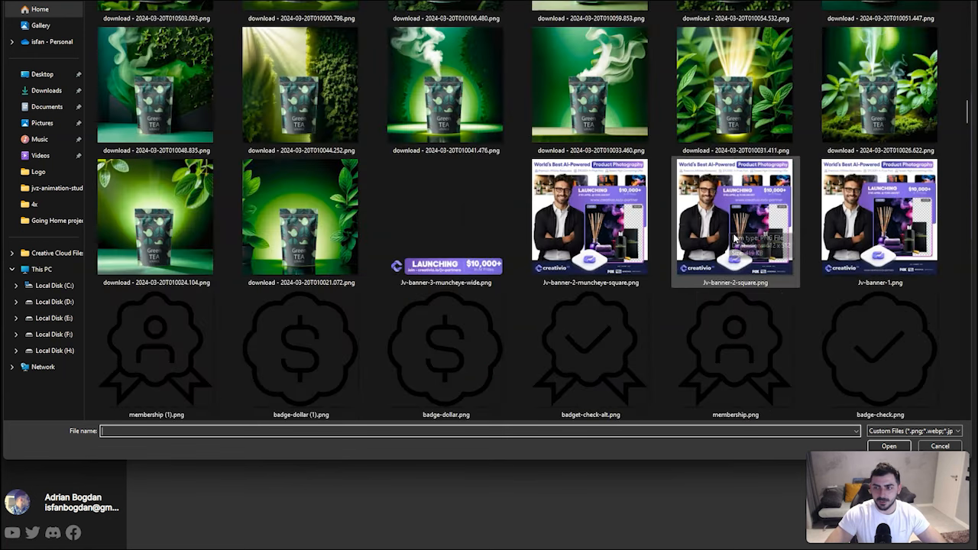
click(730, 222)
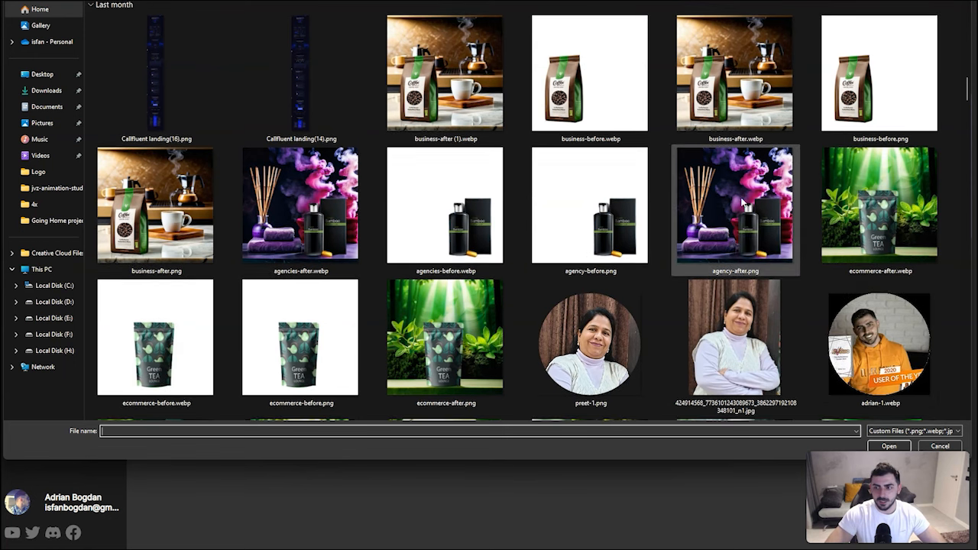
click(889, 445)
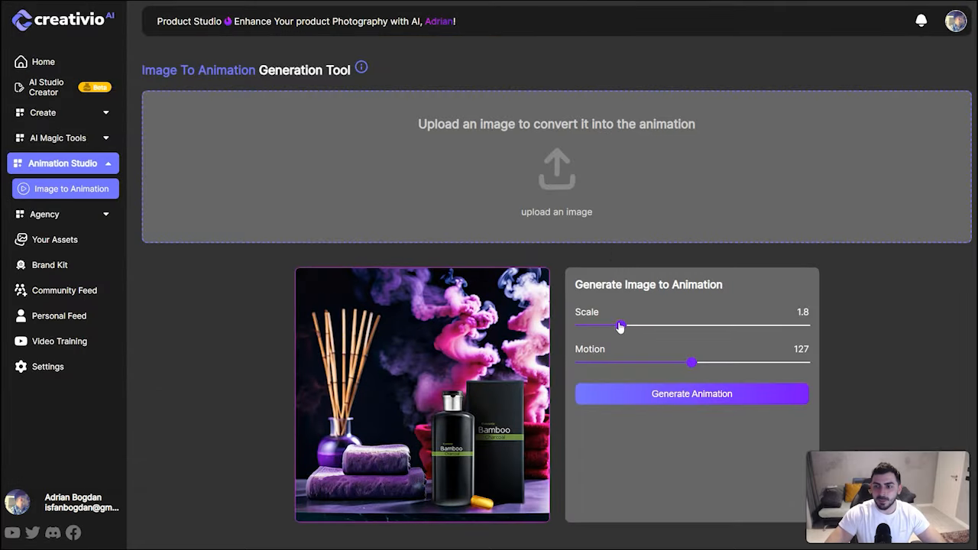
- Set the animation's Scale to 1.2, lower its Motion value, and generate the animation
drag(622, 327, 608, 328)
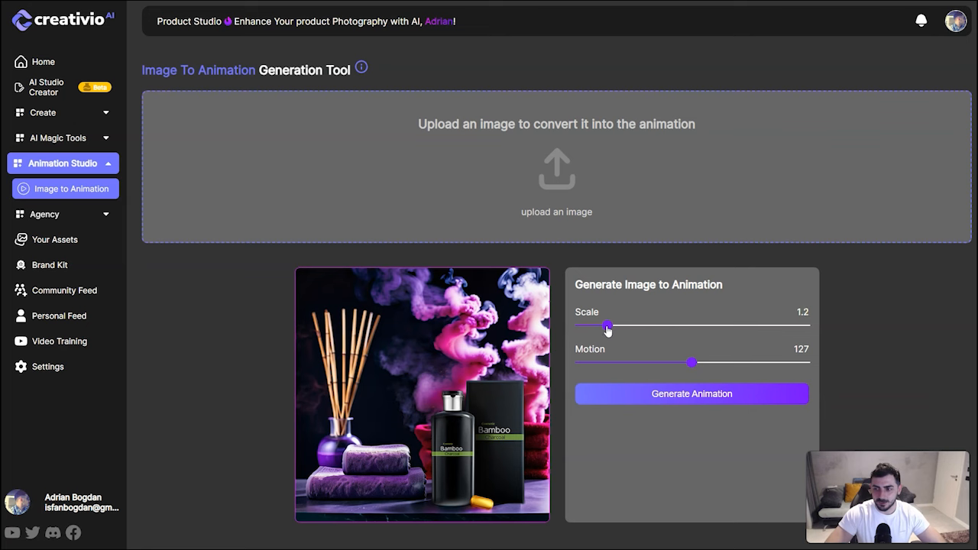
drag(693, 365, 646, 370)
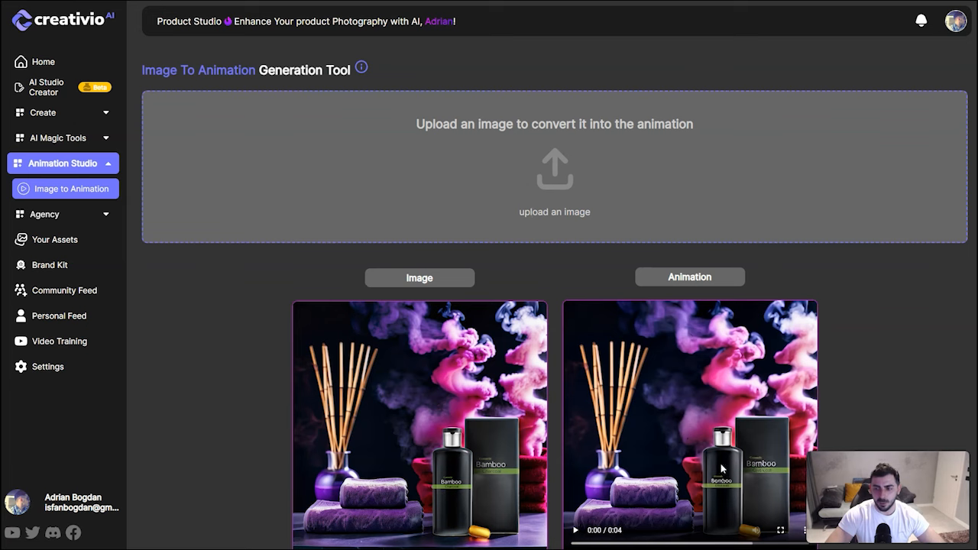
- Play the generated animation and compare it with the source image
scroll(656, 460, down, 1)
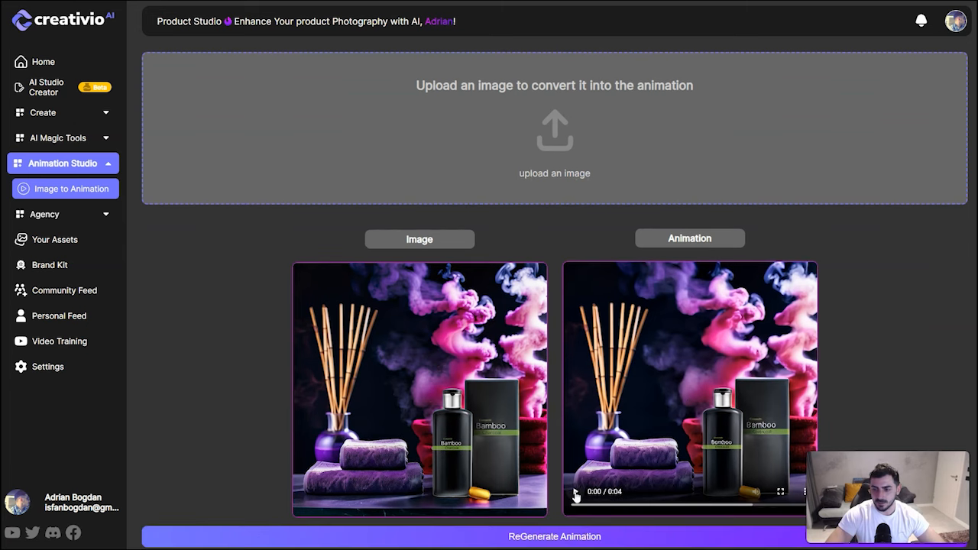
click(576, 494)
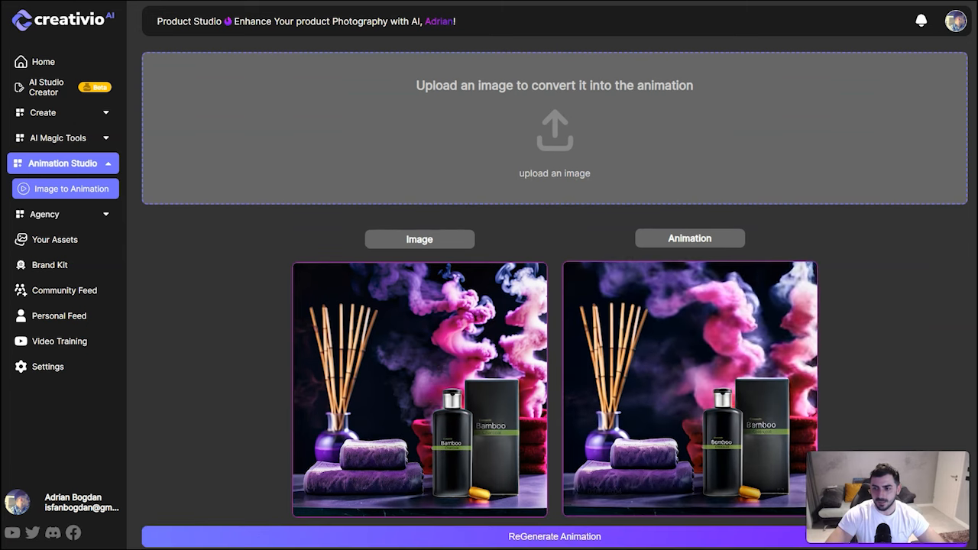
mouse_move(572, 493)
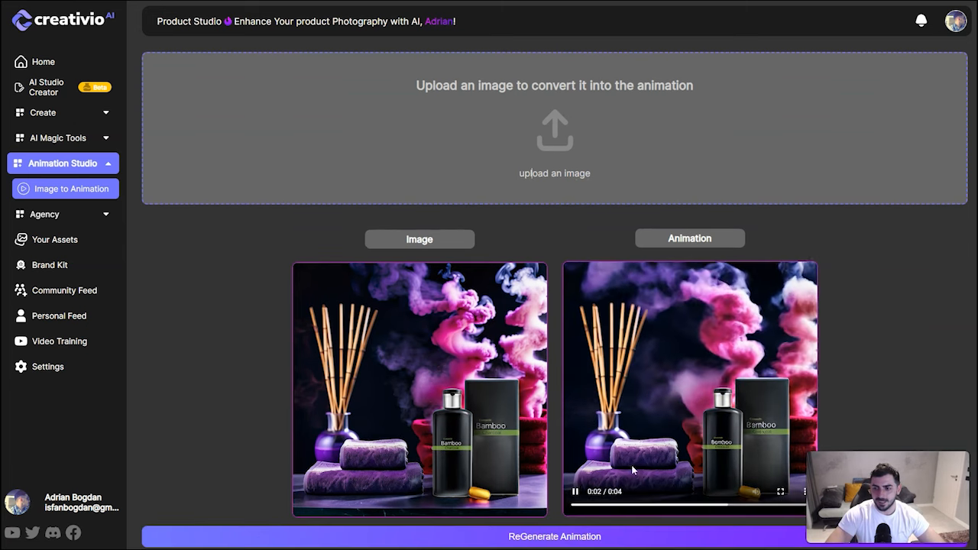
click(574, 493)
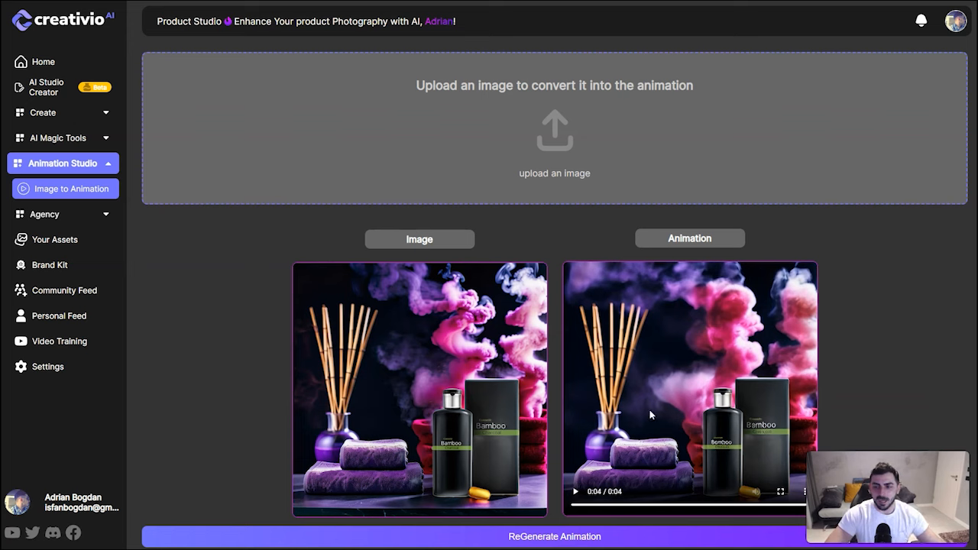
click(575, 491)
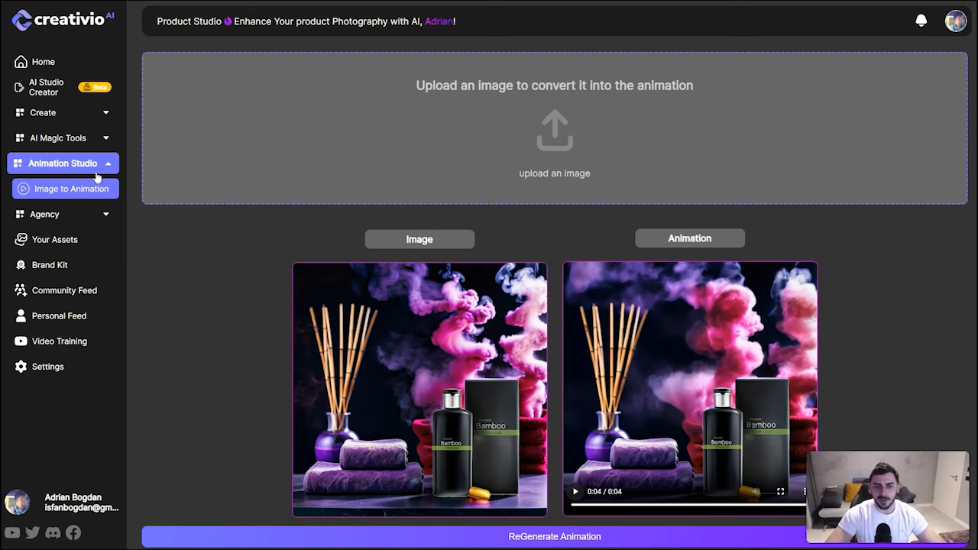
click(574, 537)
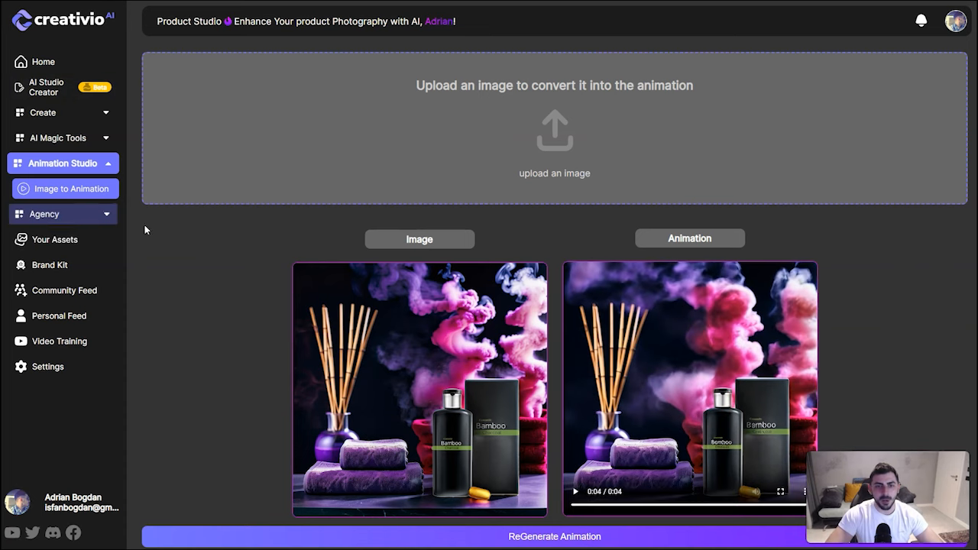
- Review the agency's client management page and the fields of its new client form, and return to the client list
click(107, 220)
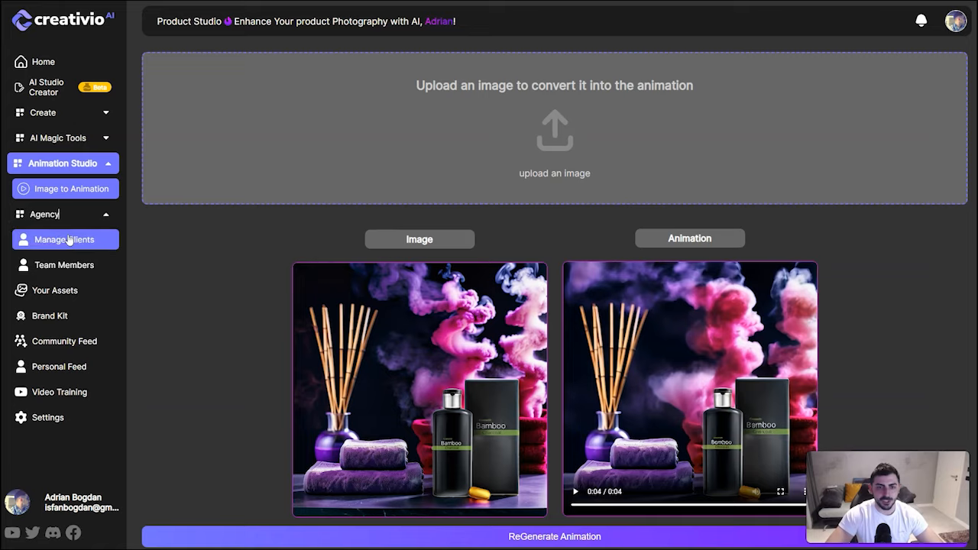
click(89, 241)
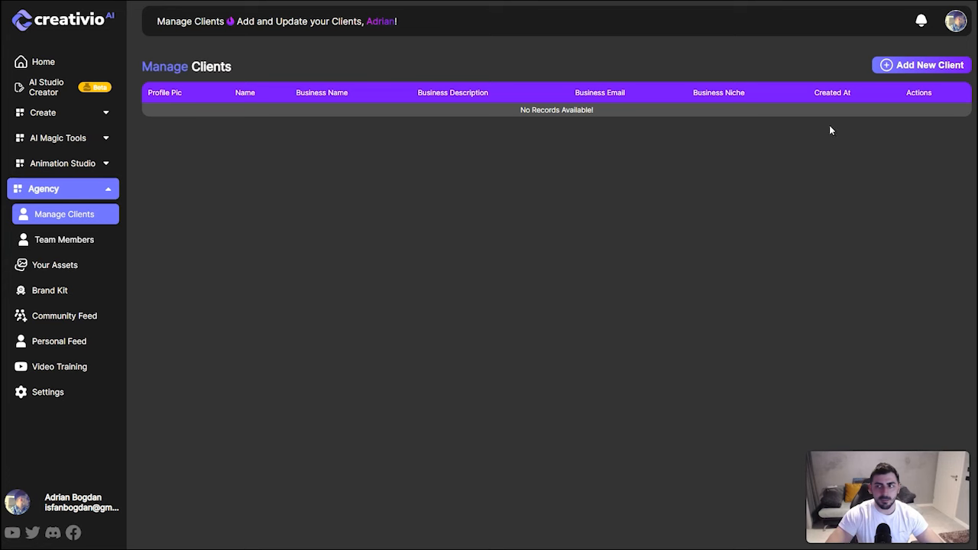
click(908, 68)
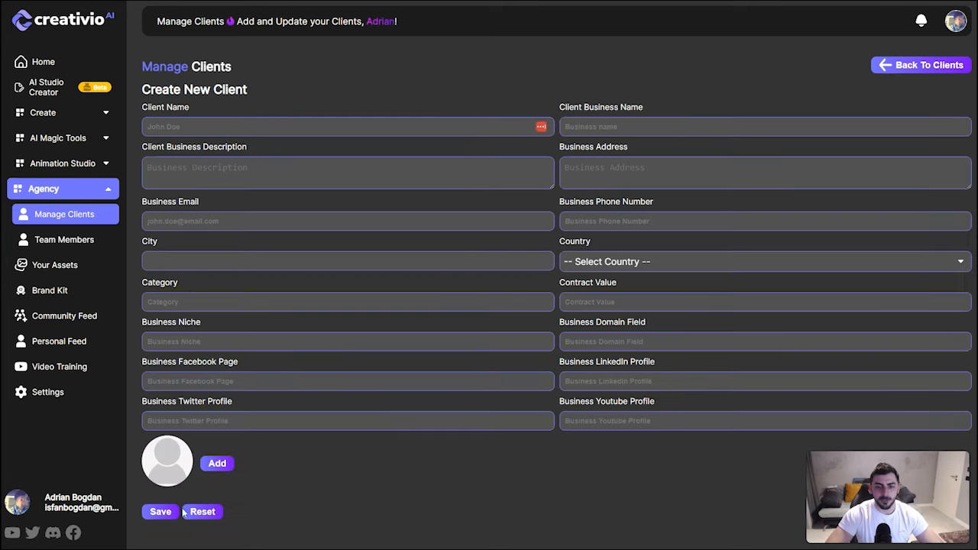
click(911, 67)
- Review the agency's team members page and its member invitation dialog, closing the dialog without sending an invitation
click(66, 241)
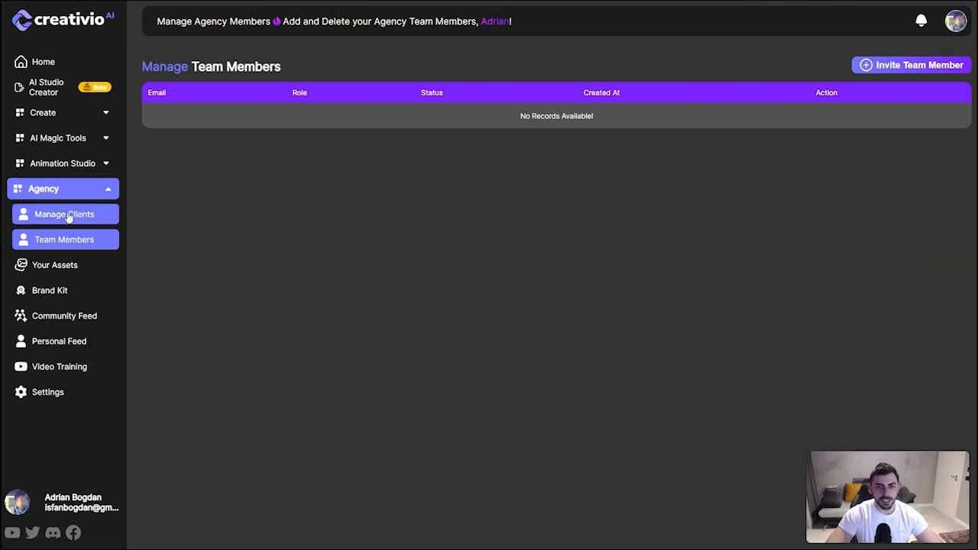
click(922, 69)
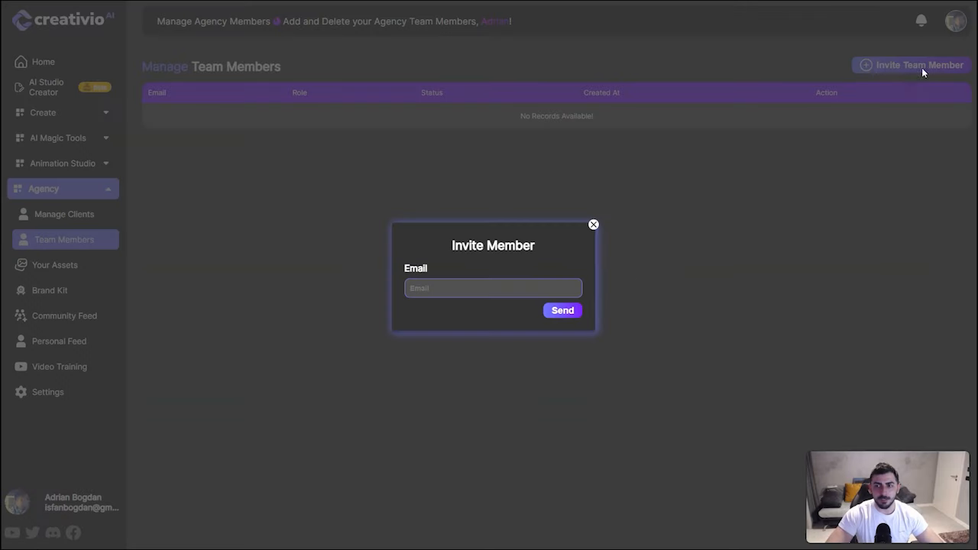
click(592, 225)
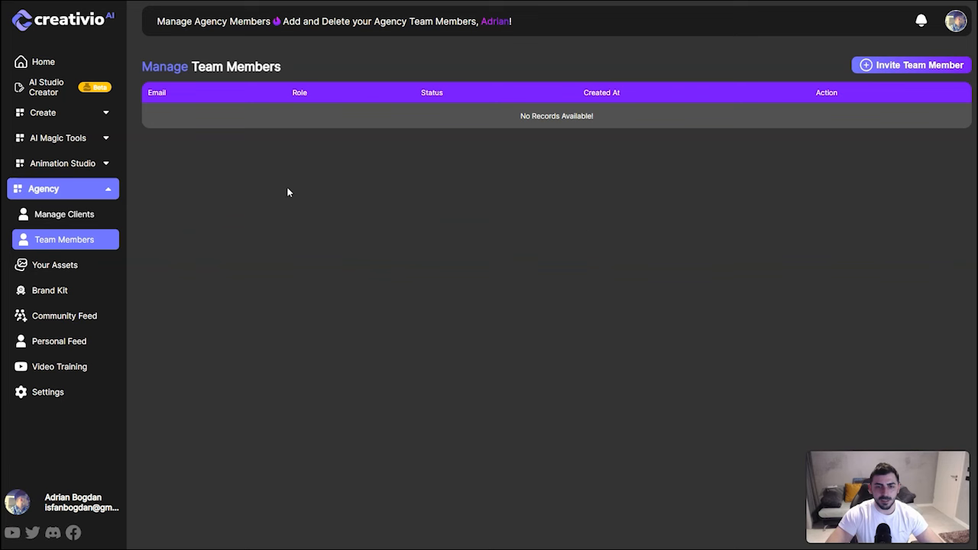
click(97, 191)
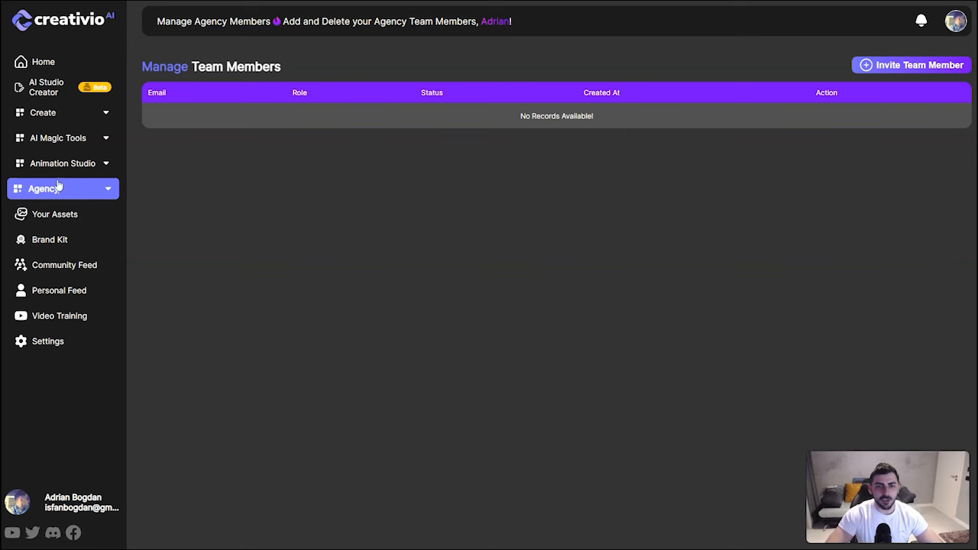
- Import the image download - 2024-04-01T210911.842.png into the AI Studio Creator canvas
click(46, 90)
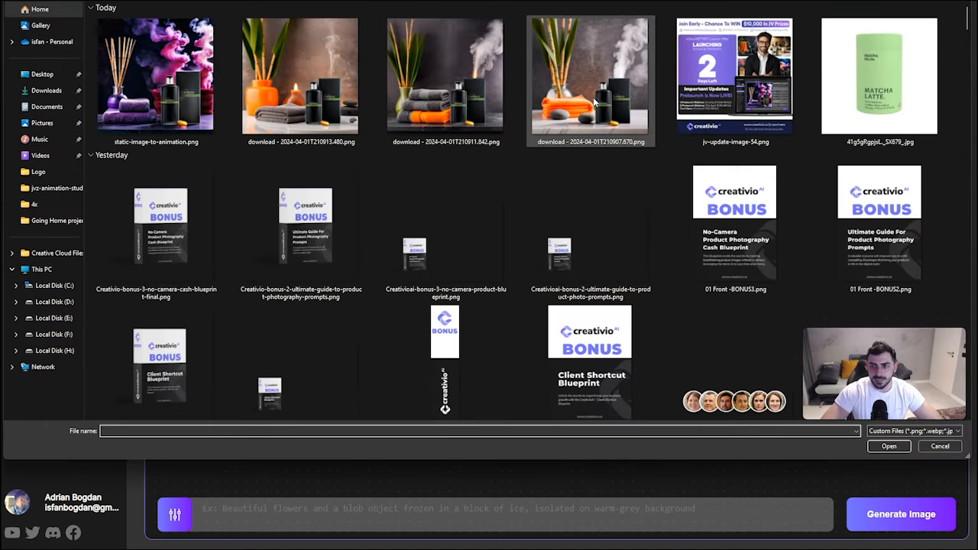
click(465, 109)
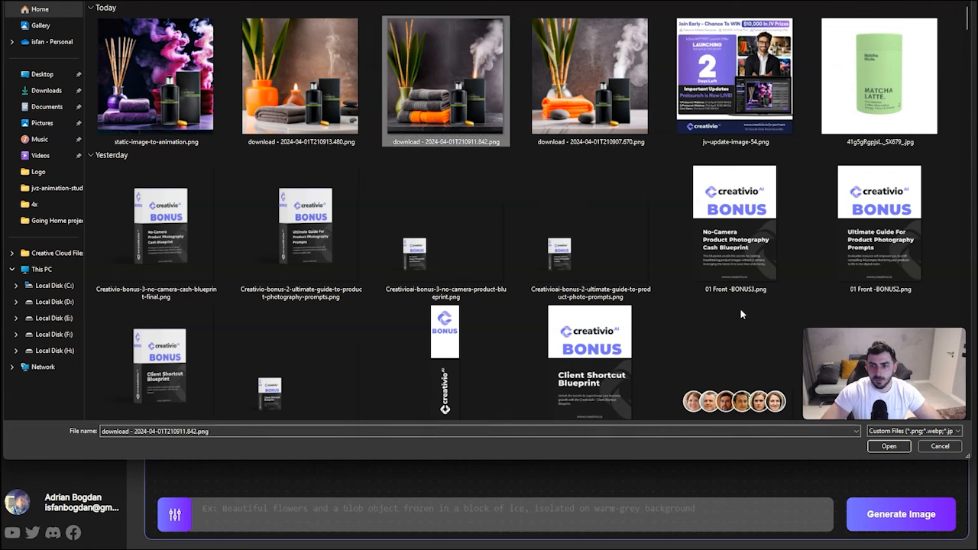
click(902, 448)
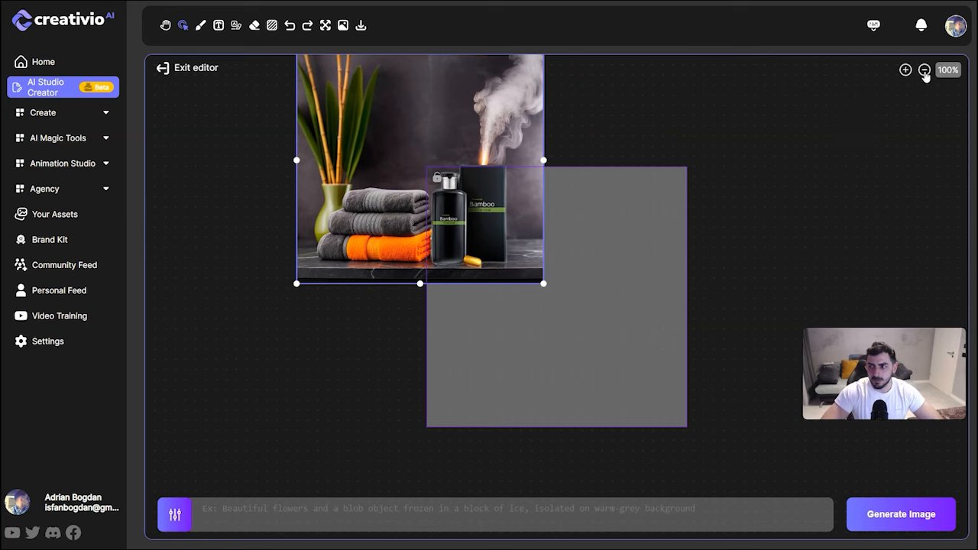
- Place the imported image over the right part of the generation frame and enlarge it to match the frame's height
click(924, 70)
drag(328, 141, 523, 223)
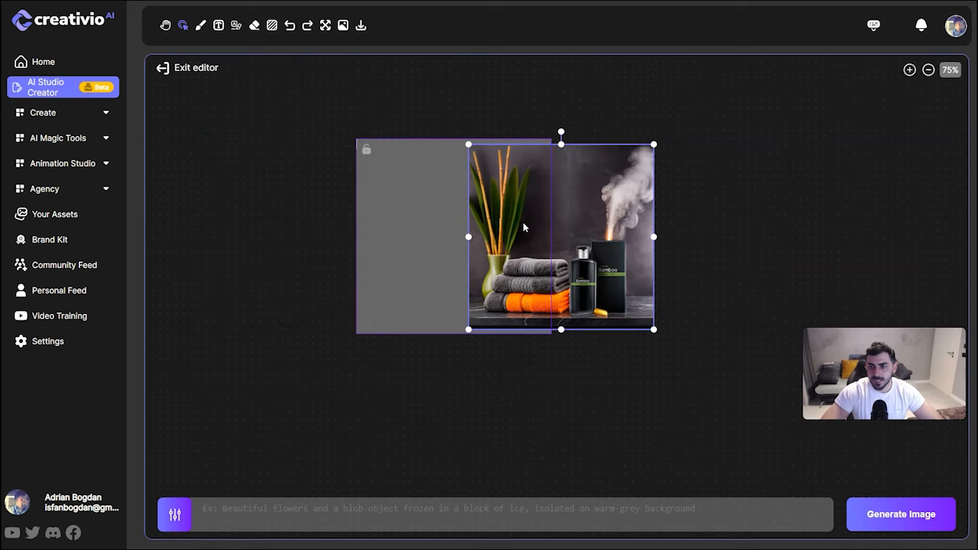
drag(655, 331, 669, 351)
mouse_move(650, 313)
mouse_down()
mouse_move(670, 337)
mouse_move(640, 314)
mouse_up()
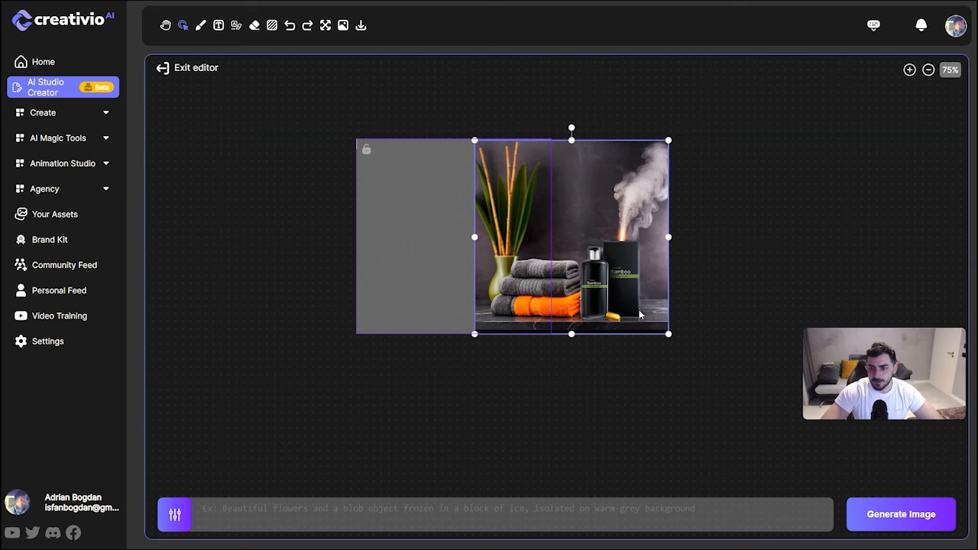
- Extend the image to the left by generating from the prompt "a black marble countertop with dark grey background"
click(492, 522)
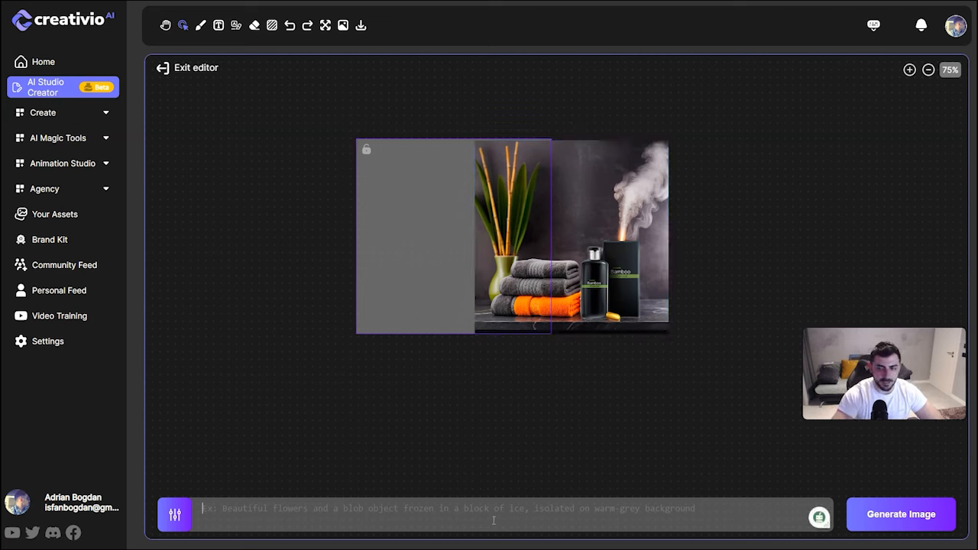
text(a black ma)
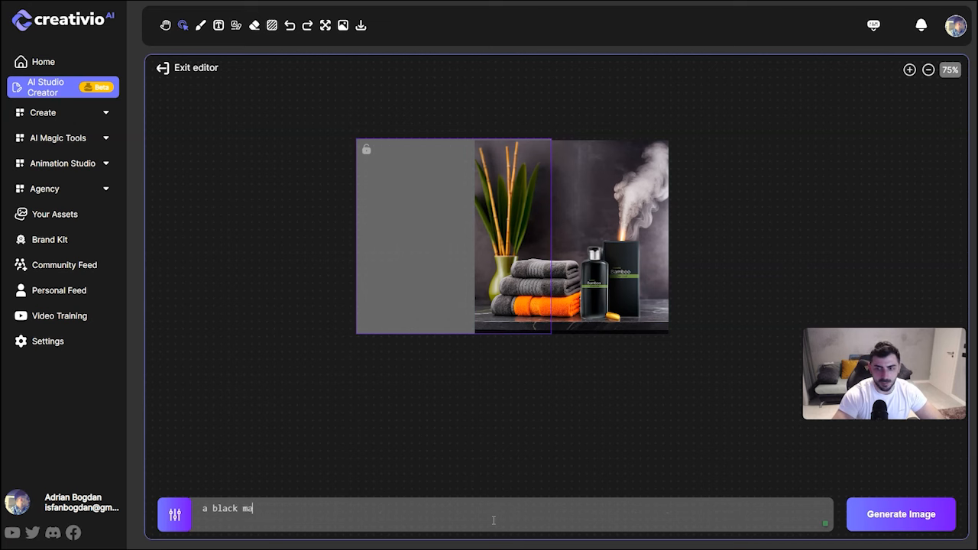
text(rble countertop with dark grey background)
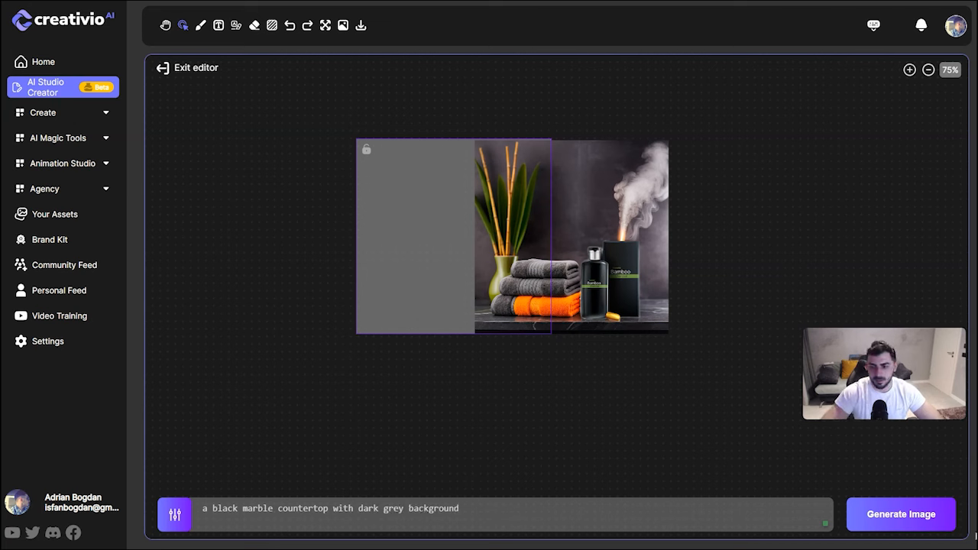
click(883, 515)
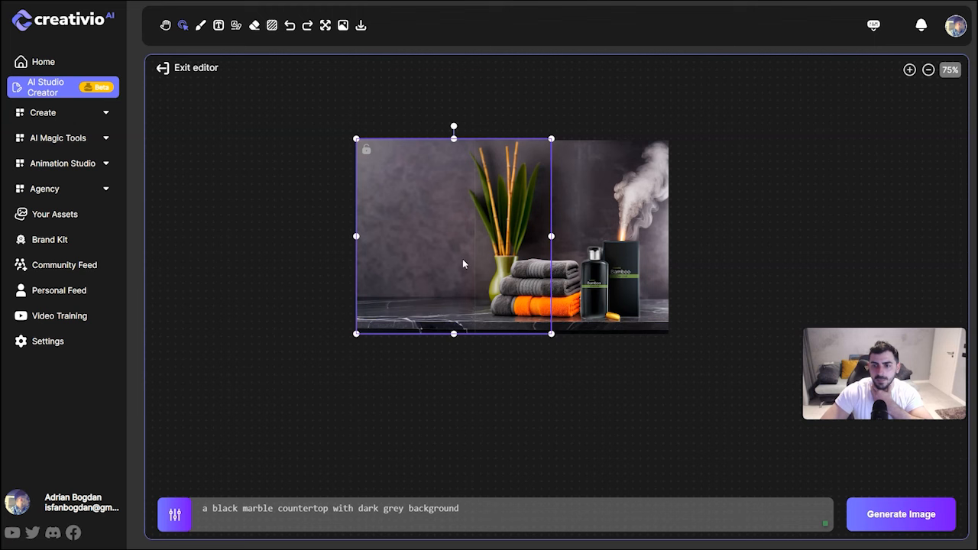
- Extend the image to the right with the prompt "a set of orange towels and spa candles standing on a black marble countertop with dark grey background"
drag(446, 280, 742, 276)
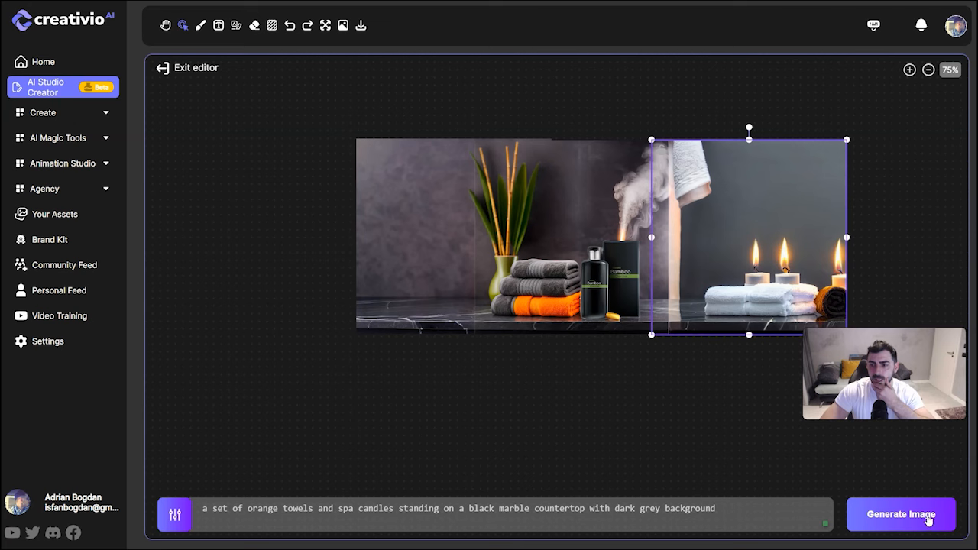
- Delete the generated right extension, overlap the frame further with the product image, and generate the extension again from the same prompt
click(821, 237)
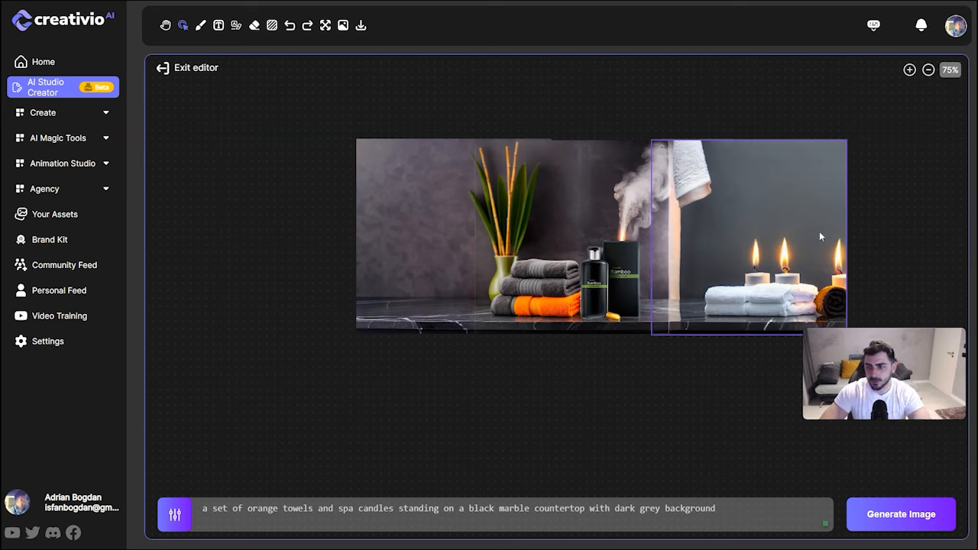
mouse_move(775, 232)
mouse_down()
mouse_move(771, 245)
mouse_move(773, 233)
mouse_move(760, 238)
mouse_up()
click(818, 144)
key(Delete)
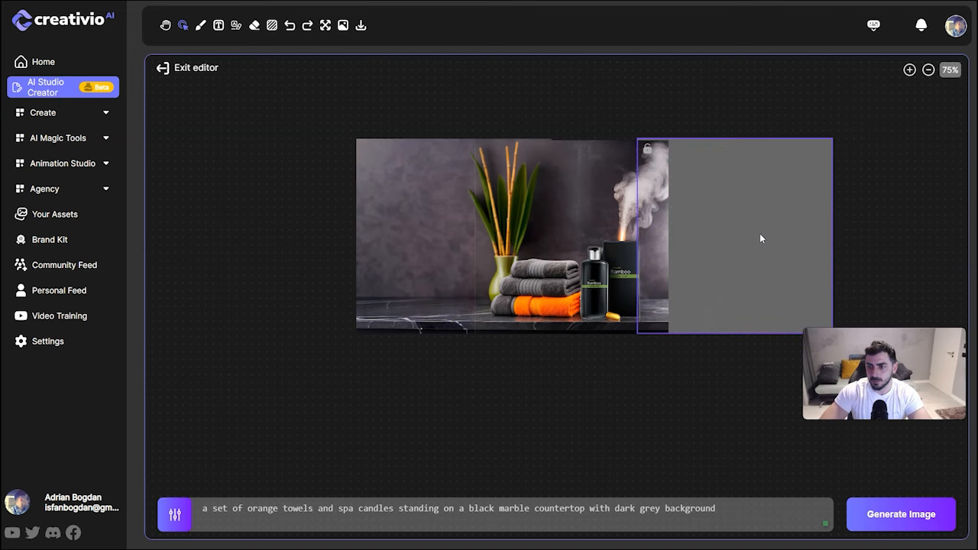
click(891, 516)
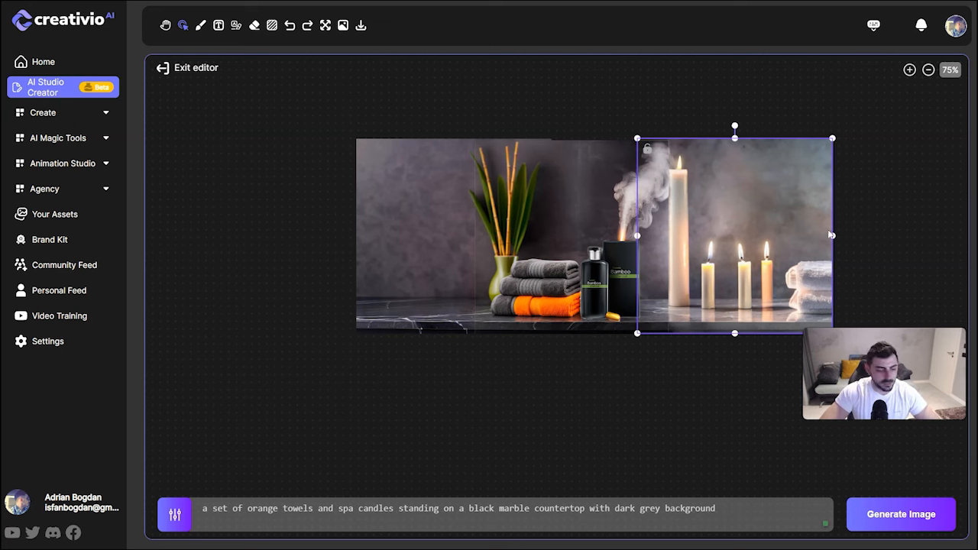
- Try the empty generation frame below the extended image, beyond its lower-left corner, and over its center
click(777, 91)
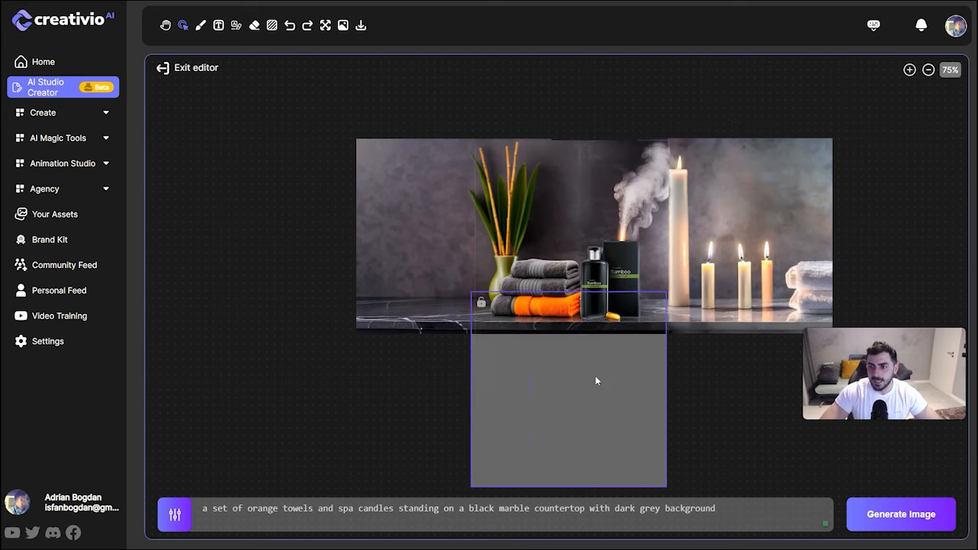
click(290, 423)
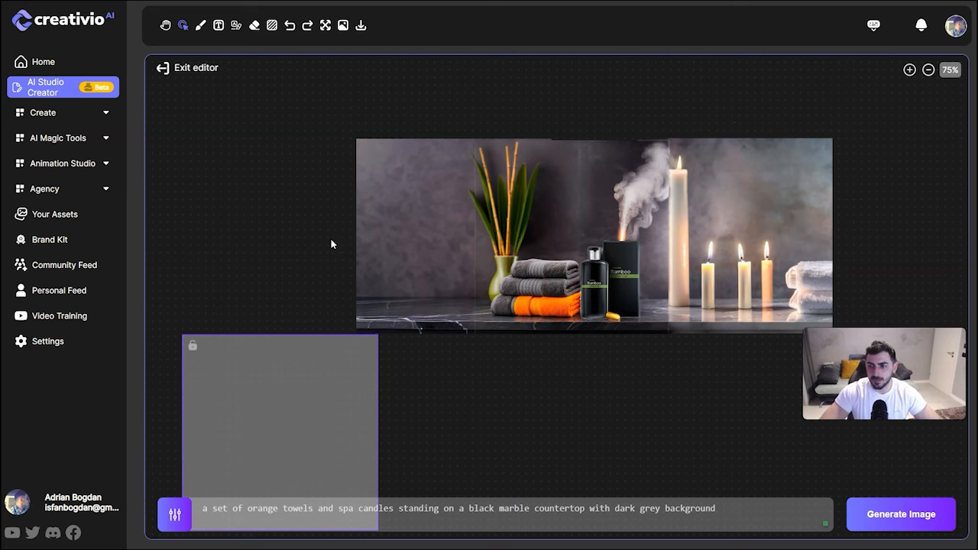
drag(329, 392, 568, 356)
drag(443, 342, 620, 207)
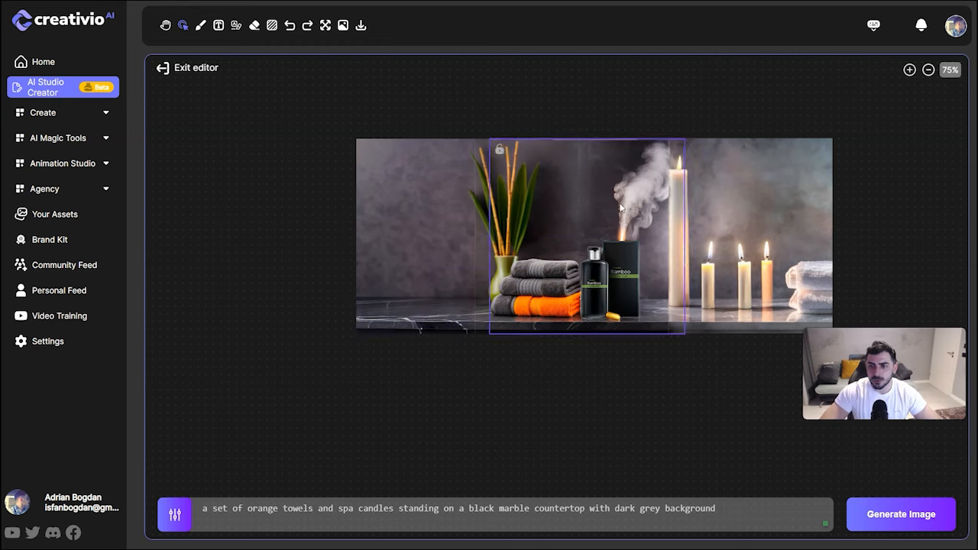
- Add the green headline "This is my Fancy Headline for this image", shrink it, and place it along the extended image's upper edge
click(216, 26)
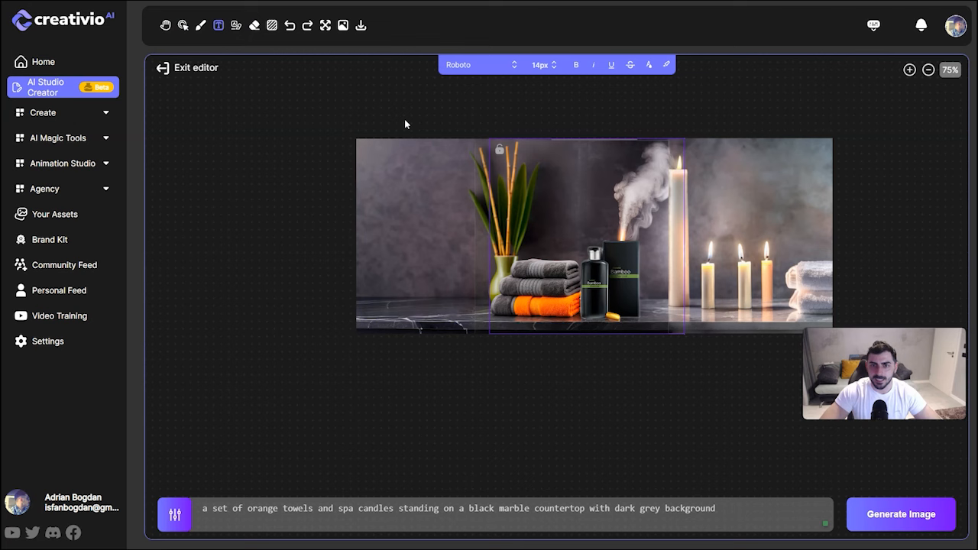
click(550, 180)
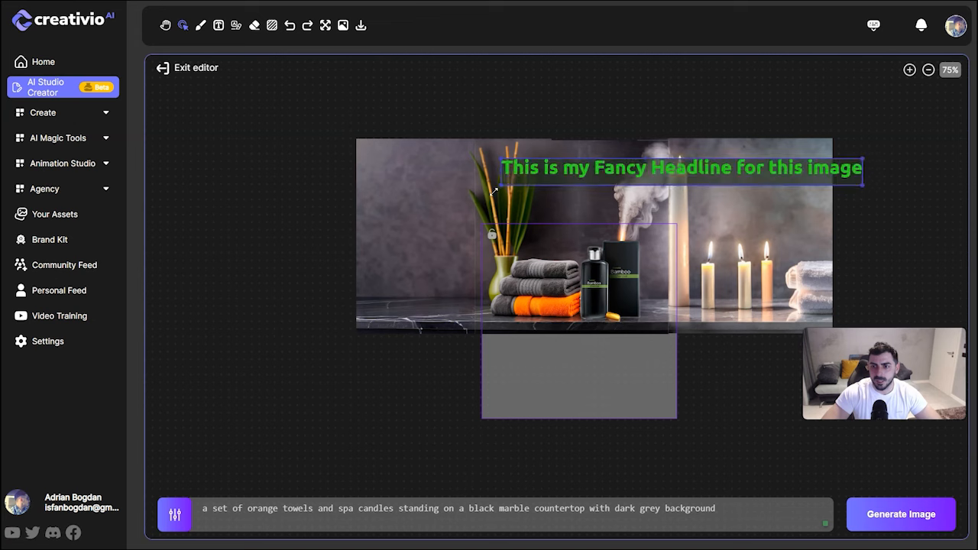
drag(495, 191, 510, 189)
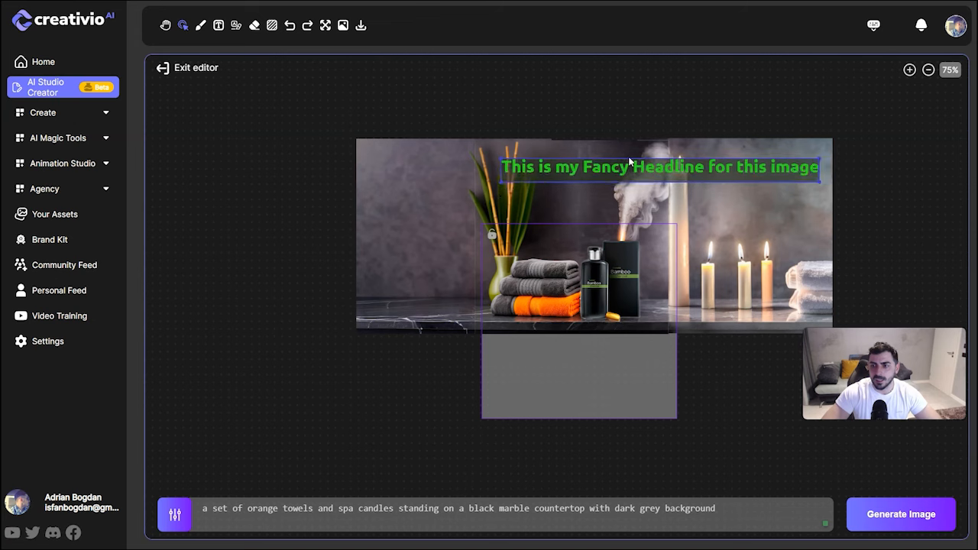
drag(656, 170, 579, 170)
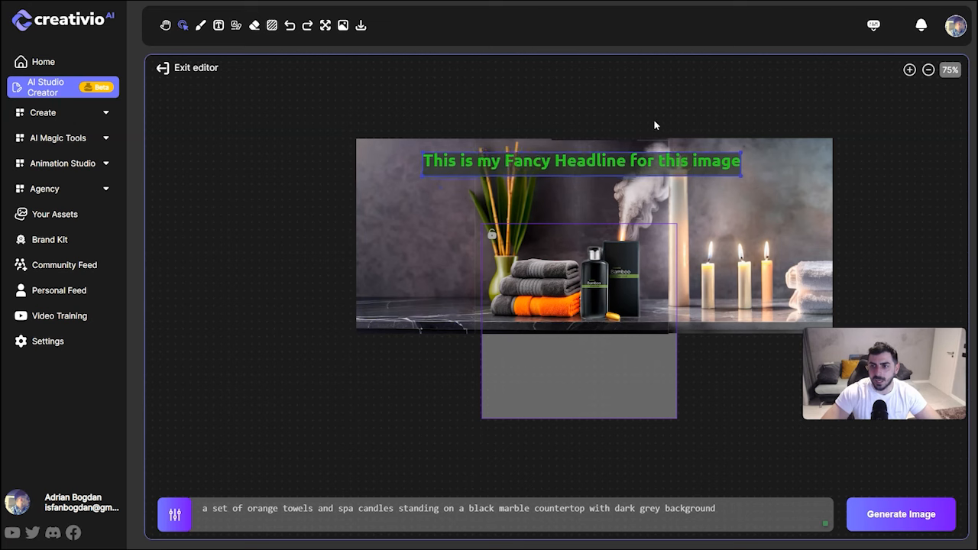
mouse_move(741, 175)
mouse_down()
mouse_move(733, 174)
mouse_move(753, 183)
mouse_move(759, 175)
mouse_up()
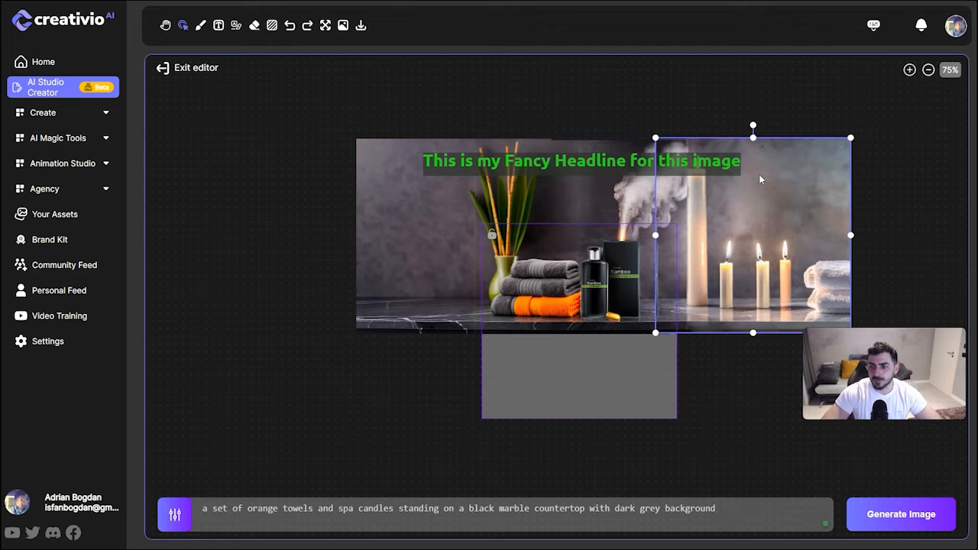